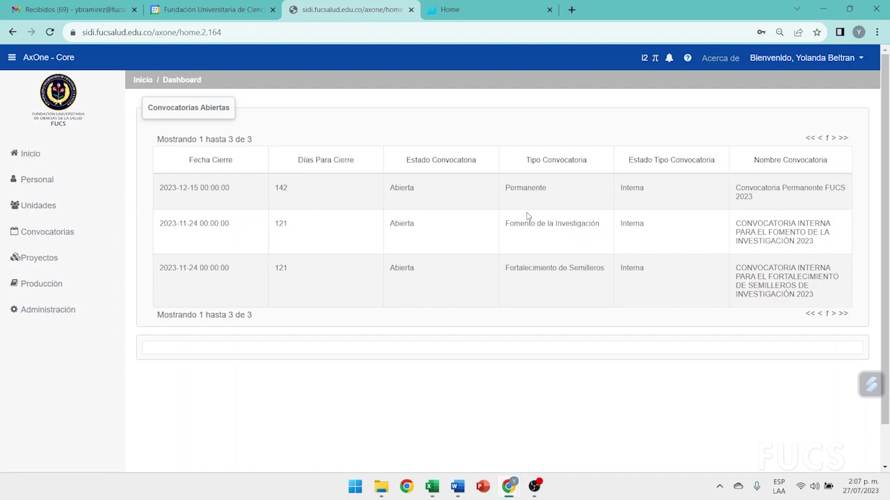
Expand Proyectos and then Proyectos Internos in the sidebar menu
left_click(35, 259)
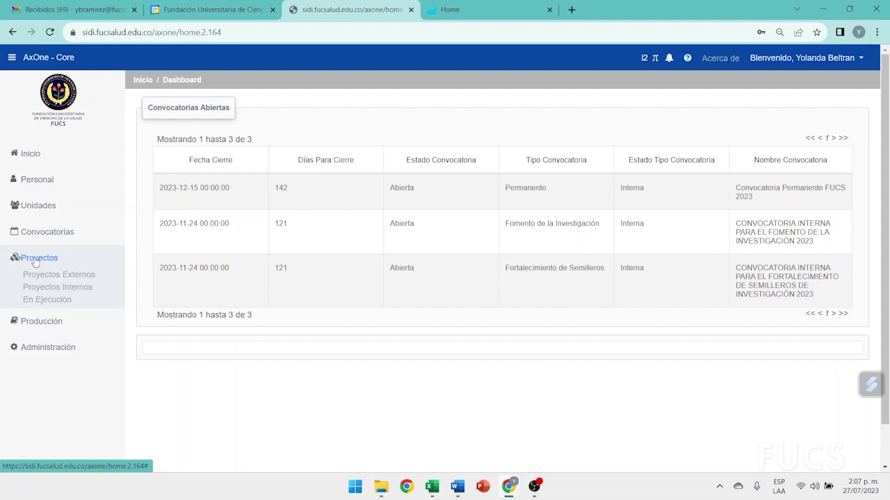
left_click(55, 290)
Open the Ficha Completa list and search internal projects for code 11518
left_click(50, 300)
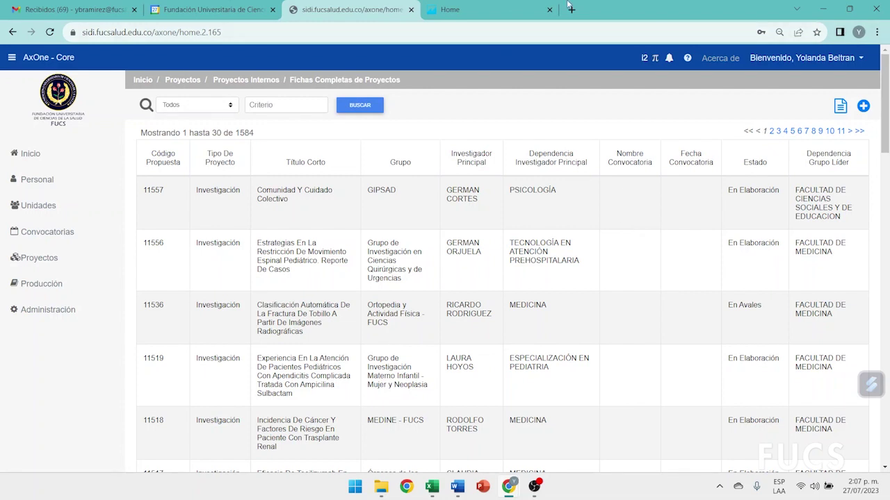
left_click(282, 102)
type("11518")
left_click(372, 110)
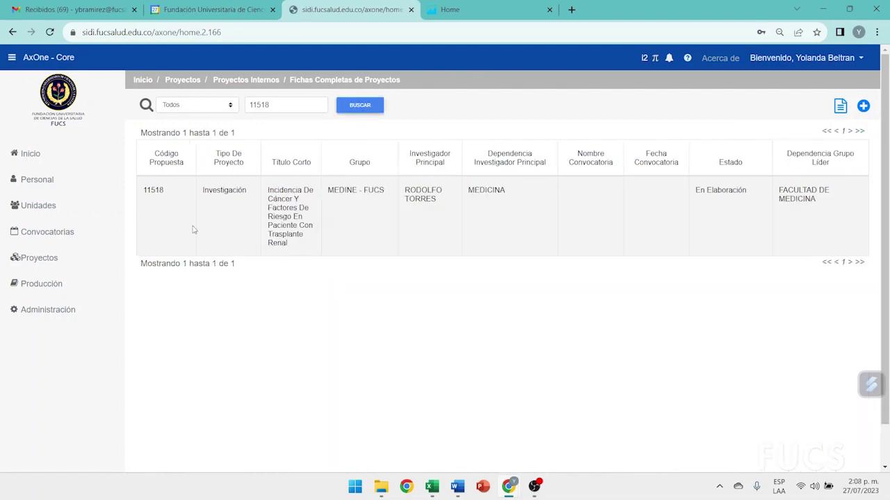
Open project 11518 in edit mode and show its Integrantes (members) section
left_click(159, 192)
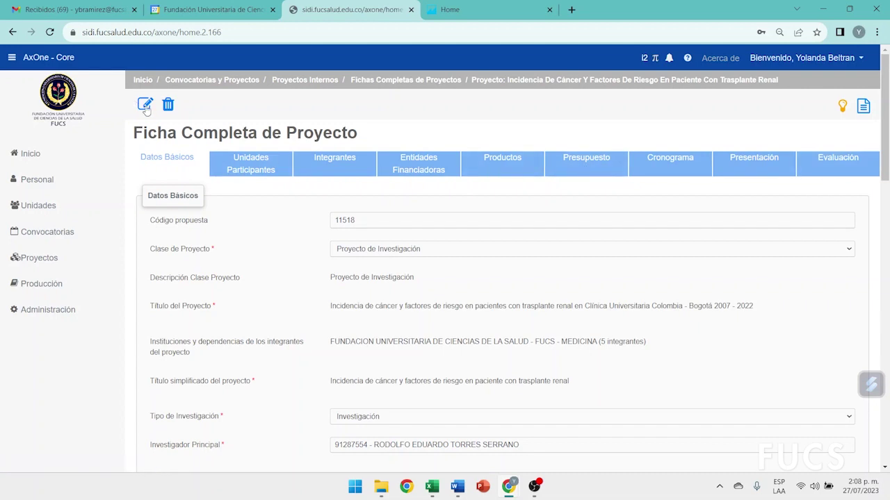
left_click(145, 106)
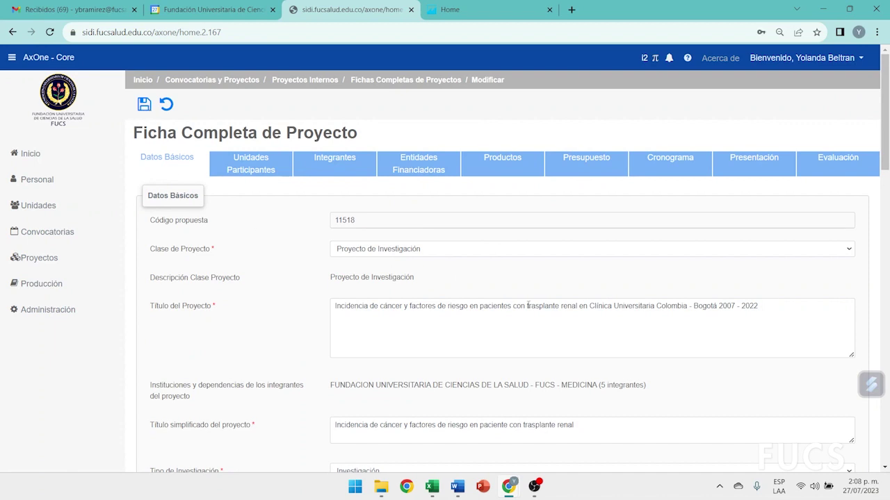
scroll(528, 306, "down", 3)
scroll(529, 305, "up", 3)
left_click(321, 171)
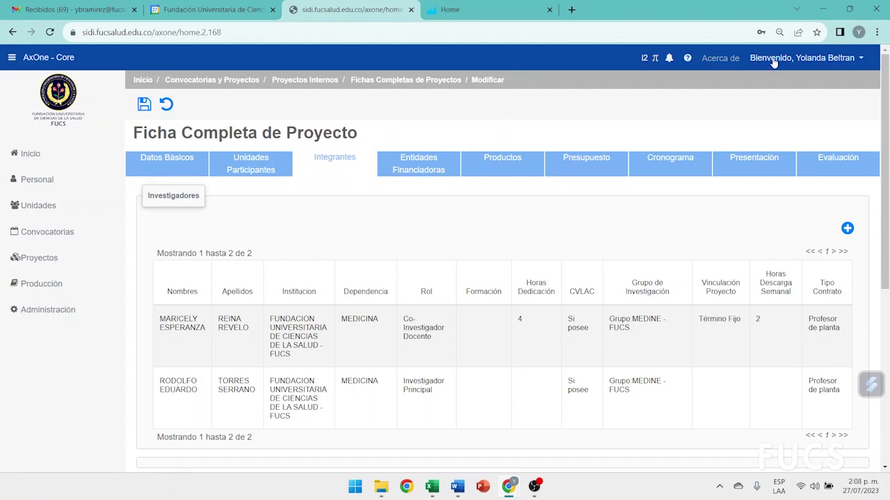
Add a new member, choosing the searched investigator with role Asesor Metodológico
left_click(847, 230)
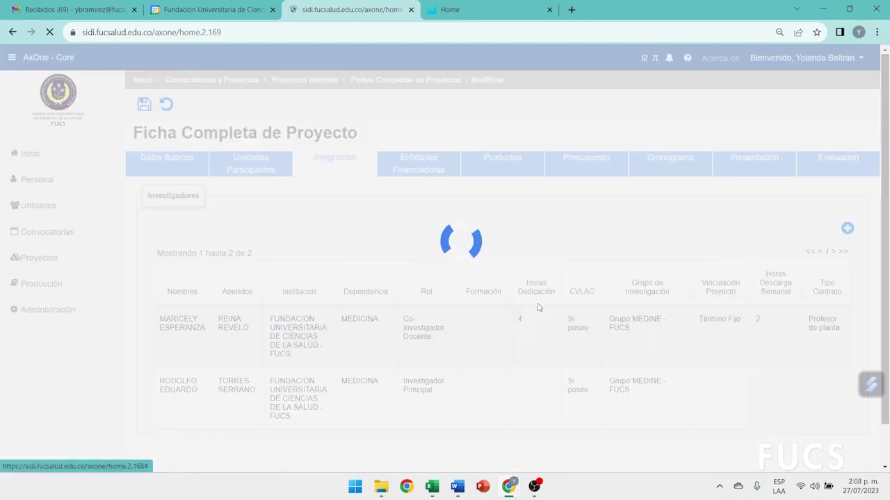
left_click(355, 272)
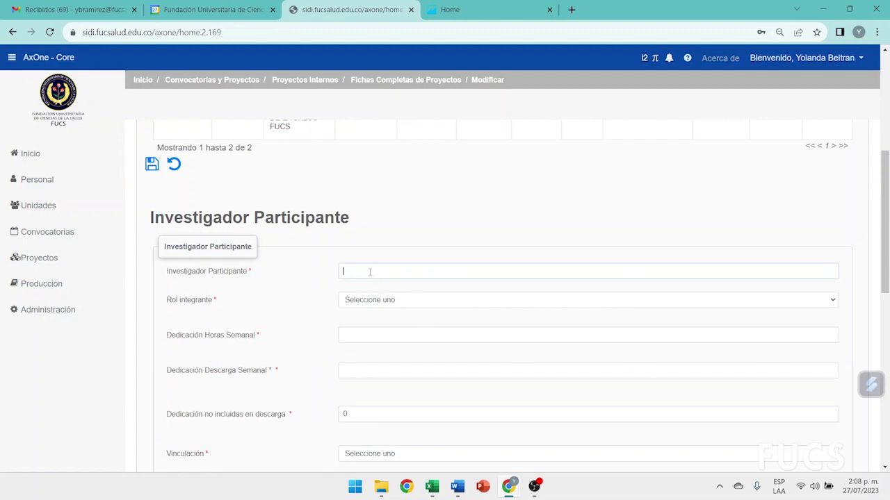
left_click(387, 285)
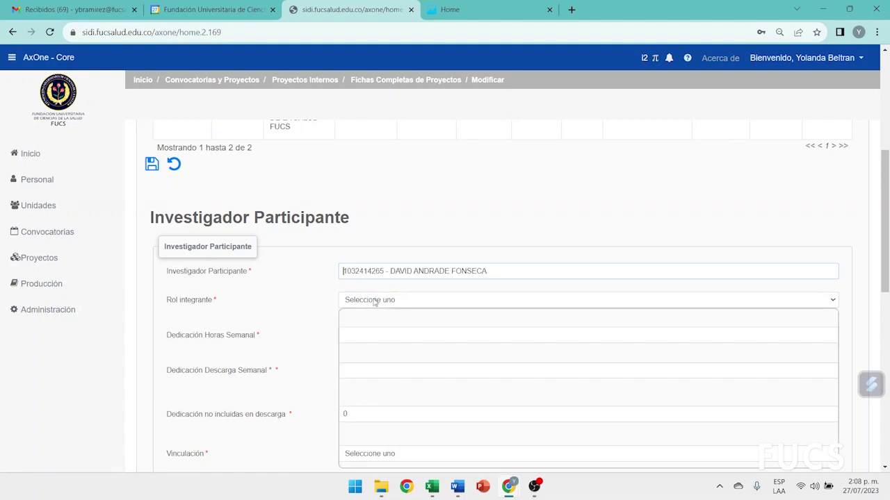
left_click(376, 302)
left_click(369, 323)
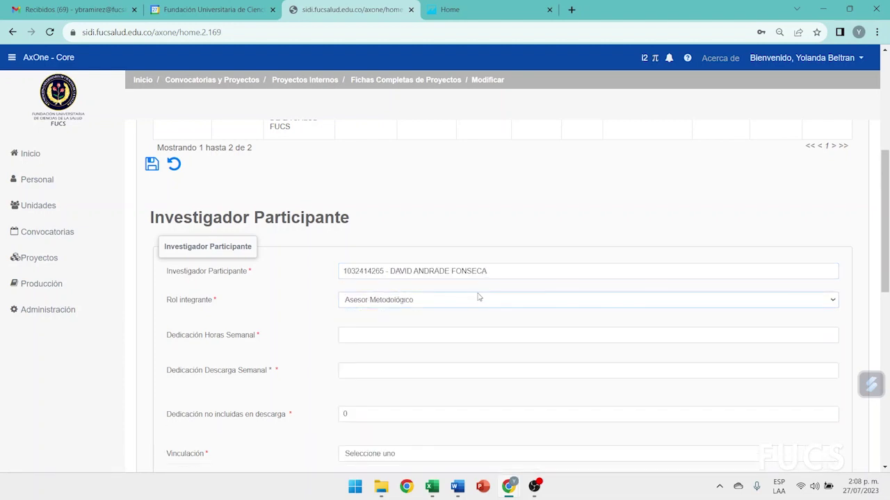
scroll(475, 295, "down", 2)
Give the member 2 weekly hours, a Término Fijo contract and CVLAC marked as held
left_click(379, 221)
left_click(355, 254)
type("2")
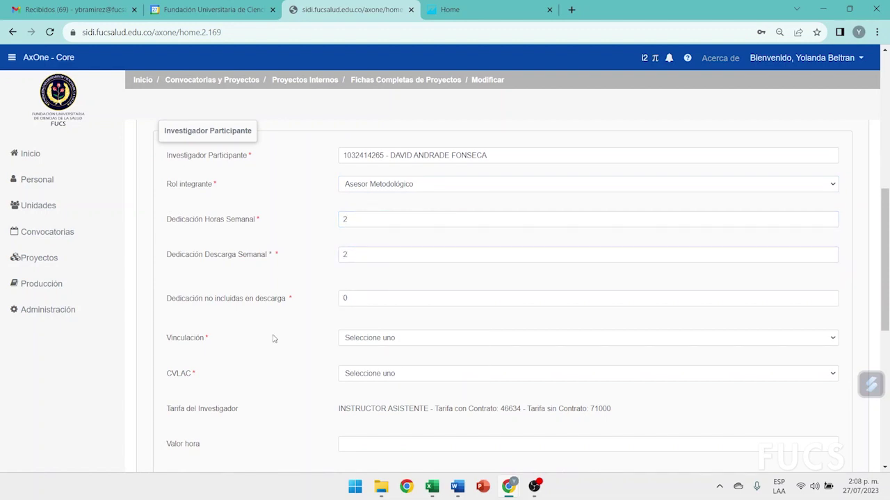
scroll(273, 338, "down", 2)
left_click(366, 222)
left_click(370, 303)
left_click(370, 258)
left_click(360, 289)
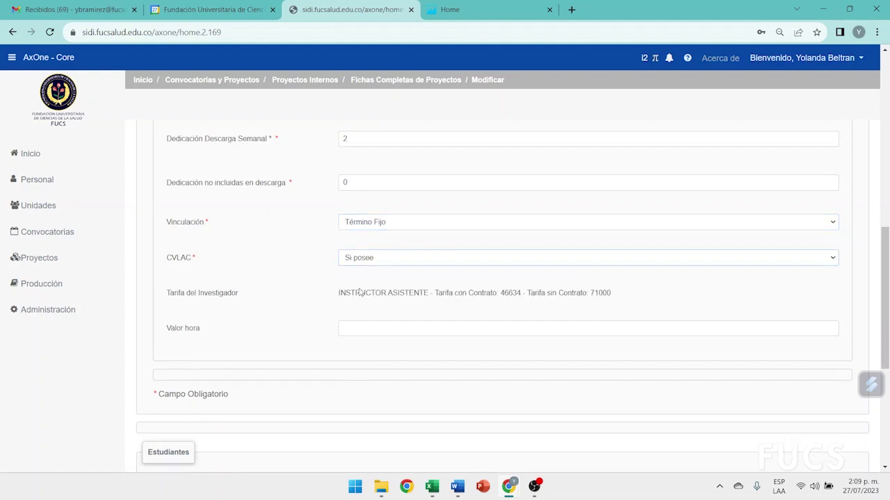
Enter an hourly value of 46634 and save the new member
left_click(344, 328)
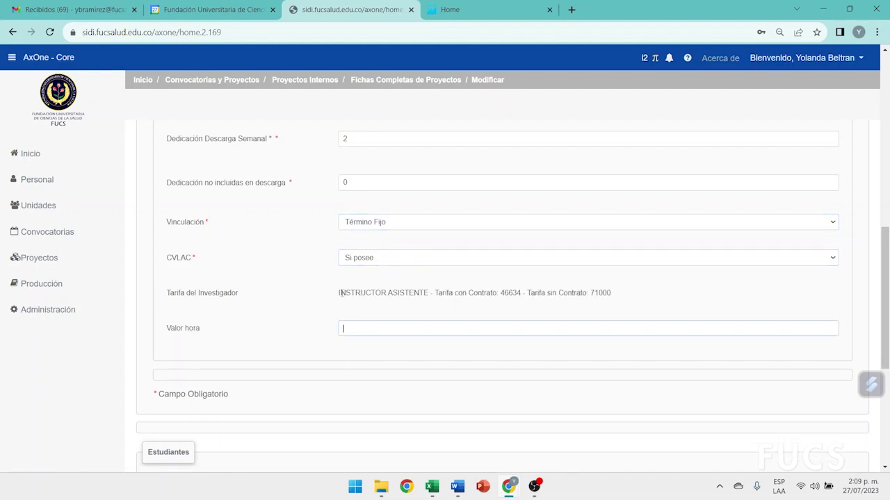
left_click_drag(341, 292, 431, 295)
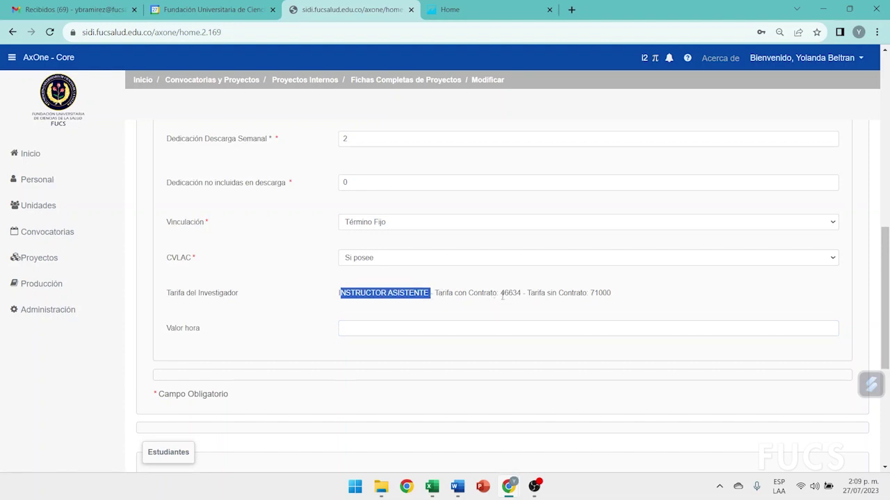
left_click(394, 326)
type("46634")
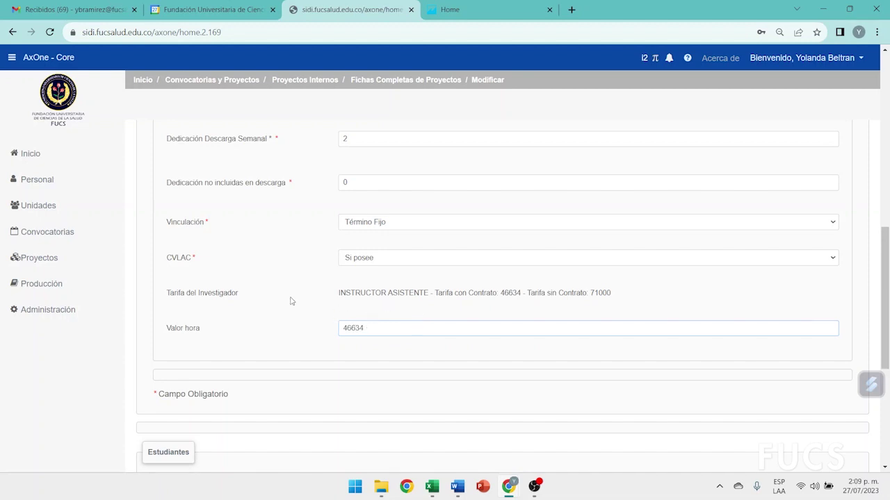
scroll(294, 302, "up", 5)
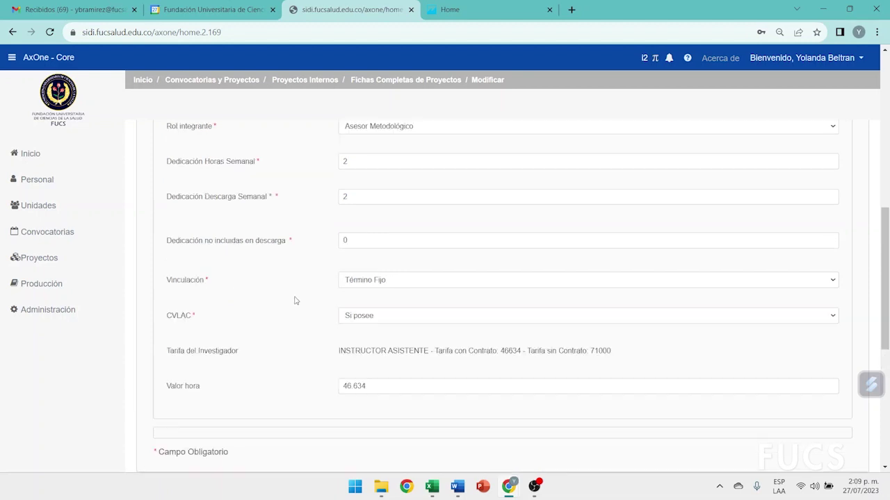
left_click(152, 281)
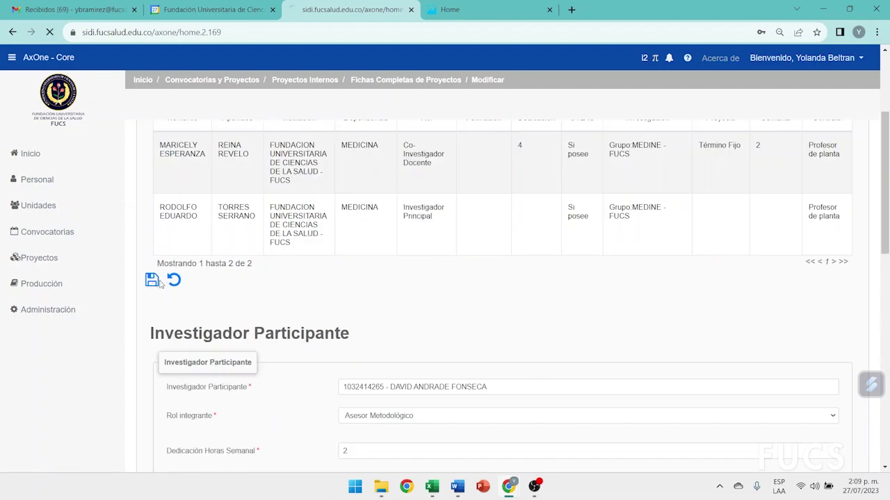
scroll(458, 294, "down", 2)
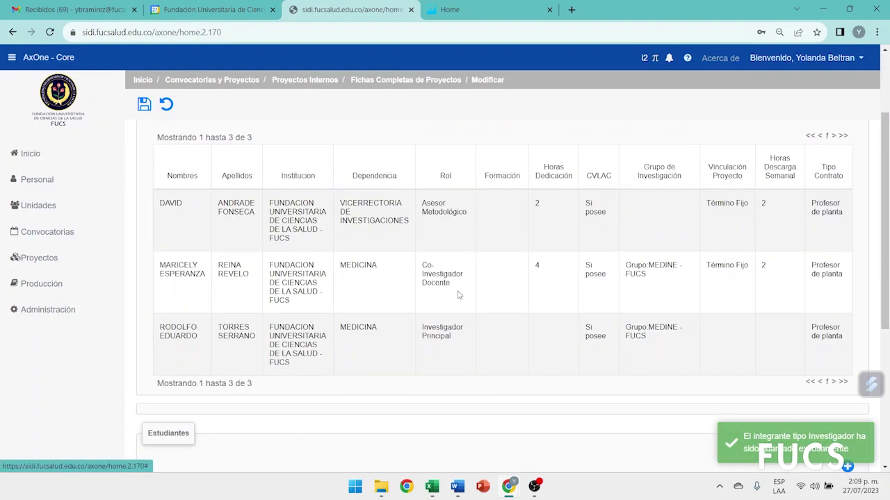
scroll(233, 204, "up", 2)
Edit the principal investigator's participation, setting weekly dedication and discharge hours to 2
left_click(159, 165)
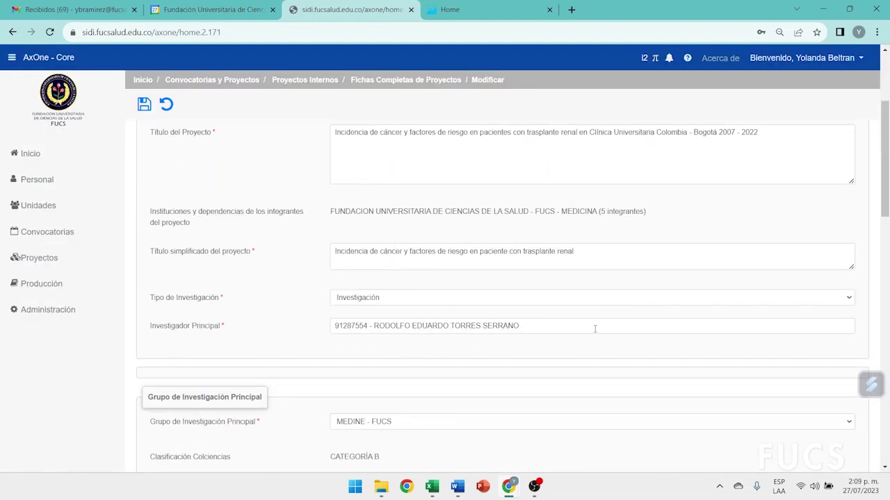
scroll(595, 329, "up", 3)
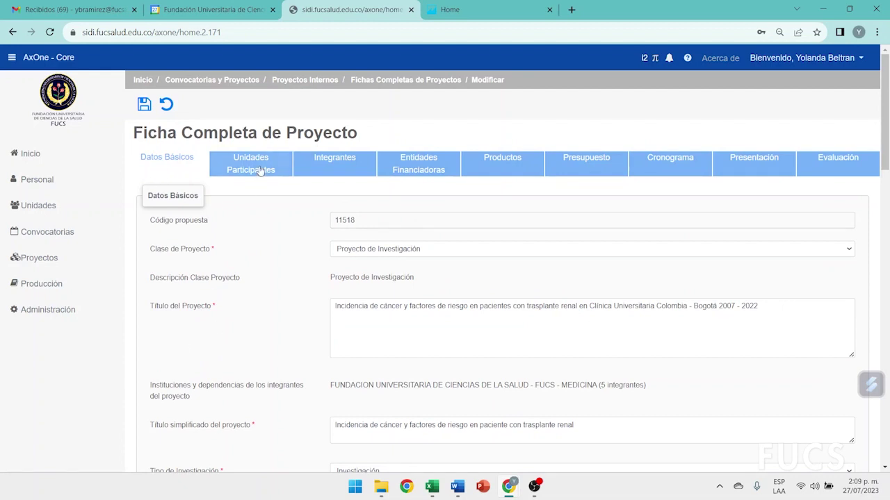
left_click(343, 161)
scroll(504, 365, "down", 1)
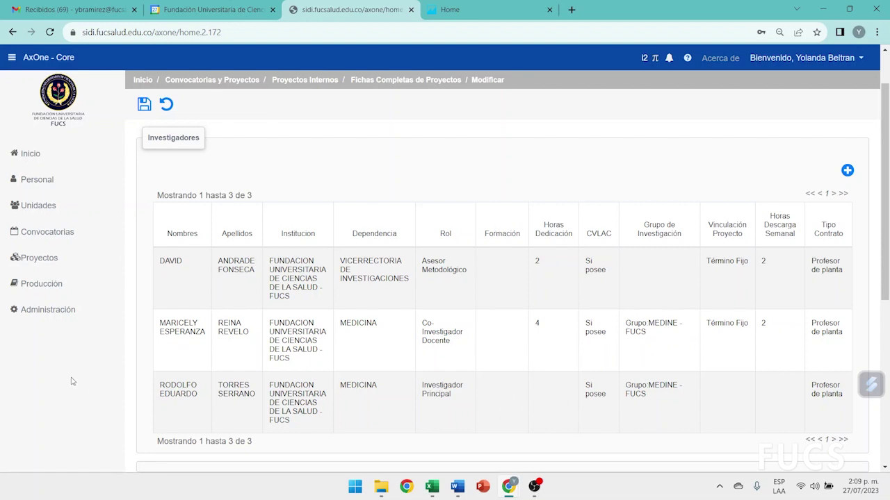
scroll(179, 394, "down", 2)
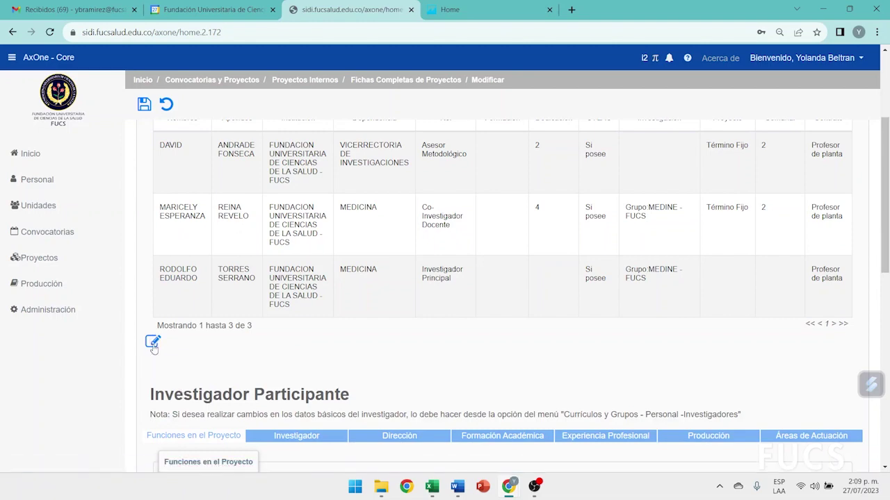
left_click(152, 342)
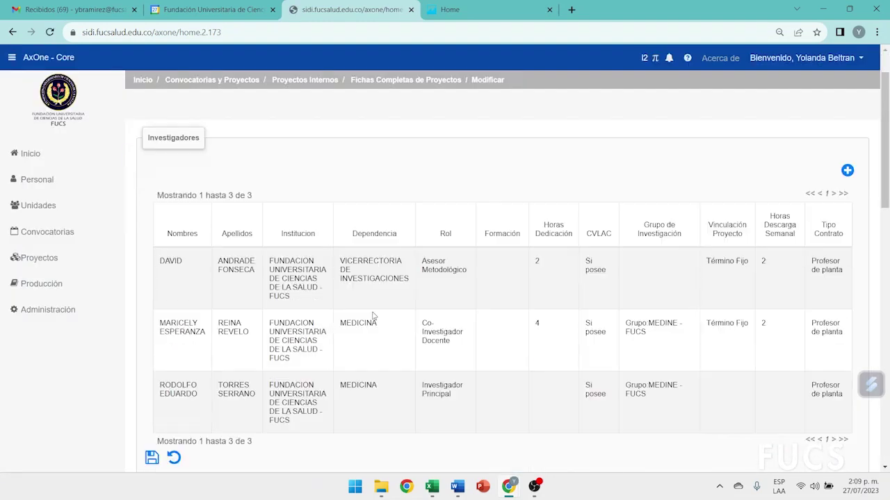
scroll(374, 316, "down", 5)
left_click(357, 281)
type("2")
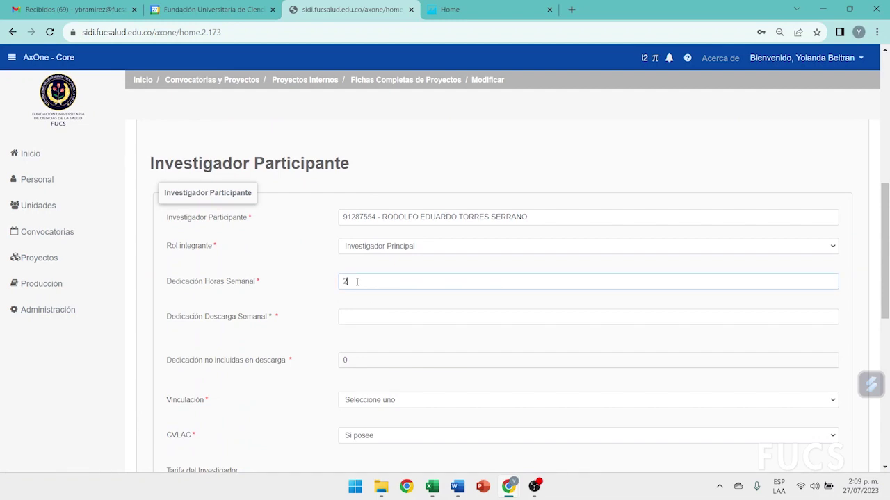
left_click(354, 316)
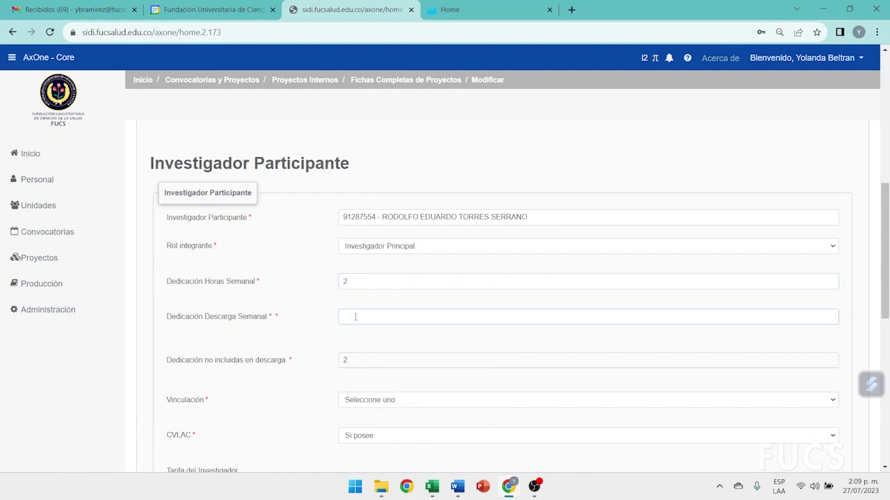
left_click(317, 322)
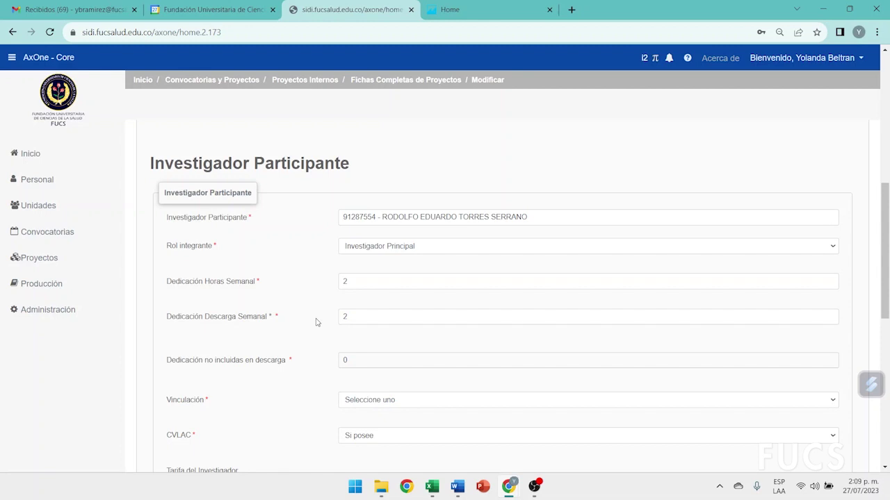
Set the principal investigator's contract type to Término Fijo
scroll(315, 322, "down", 2)
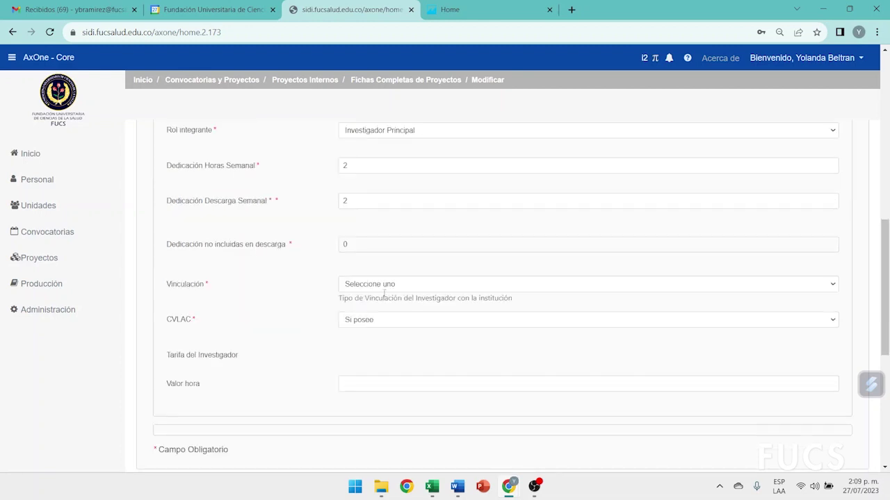
left_click(383, 292)
left_click(363, 362)
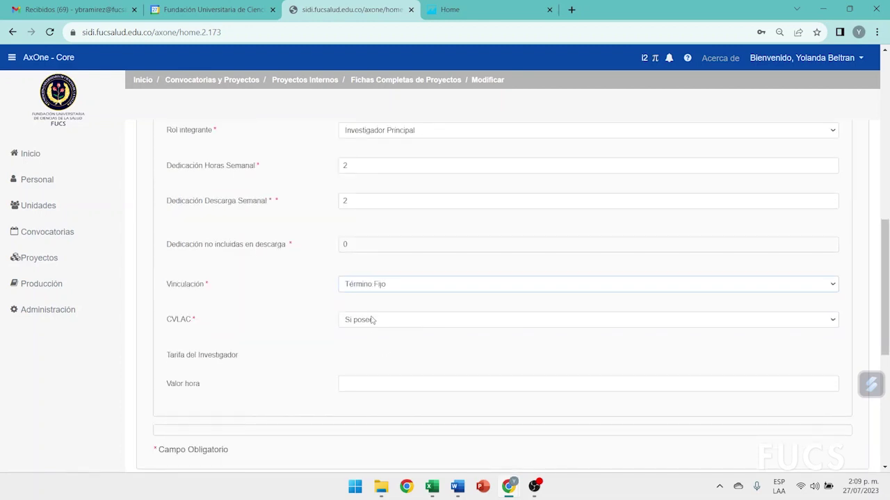
left_click(360, 382)
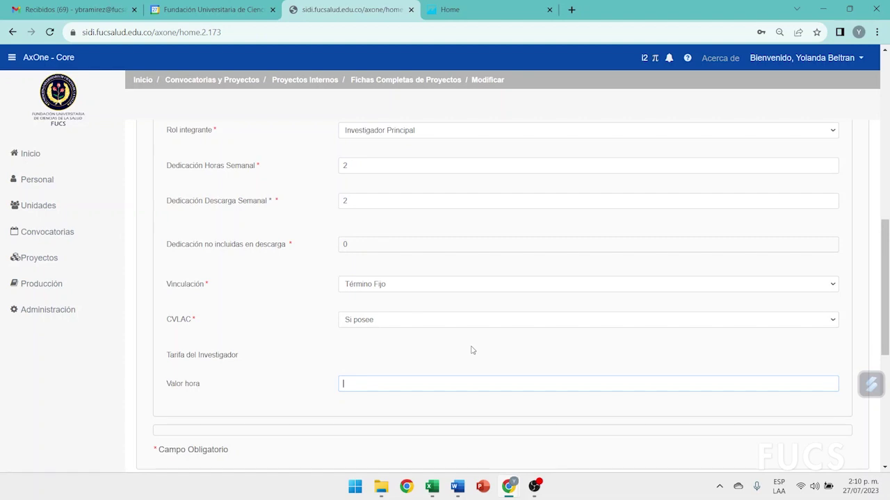
left_click(312, 361)
scroll(312, 361, "up", 3)
scroll(312, 362, "up", 2)
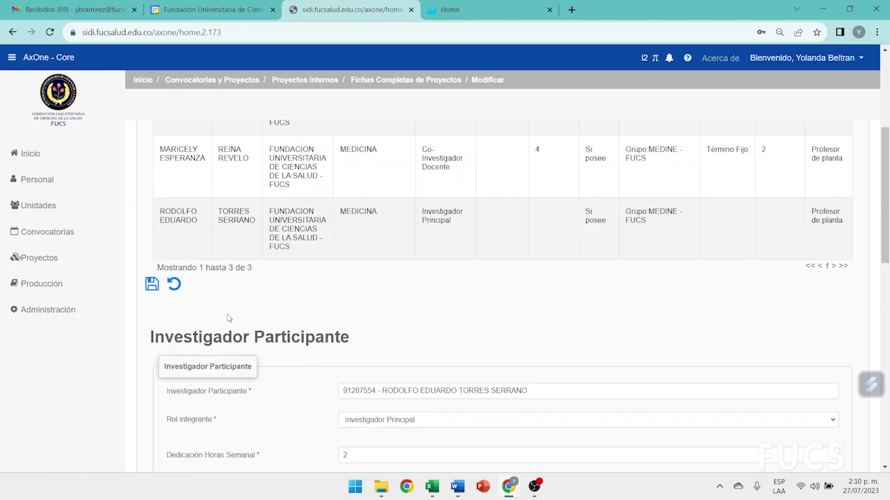
Save the edited investigator and review the members' roles in the list
left_click(154, 288)
scroll(292, 346, "down", 2)
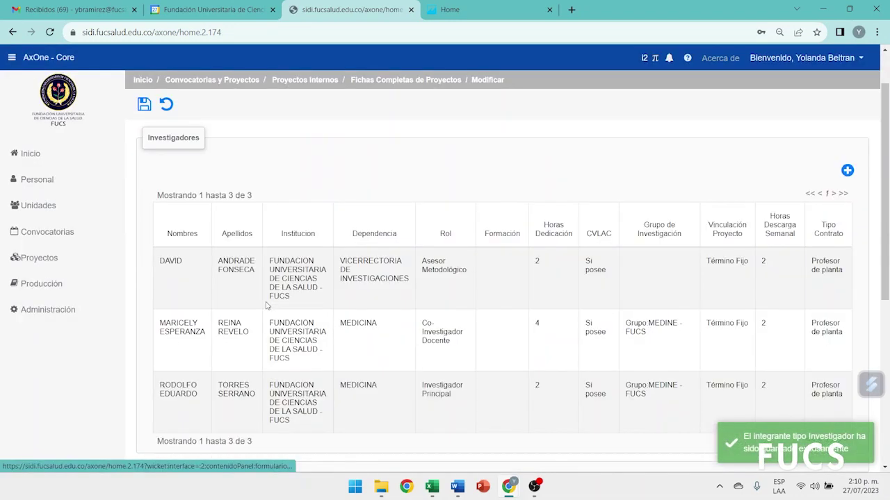
left_click_drag(412, 205, 479, 218)
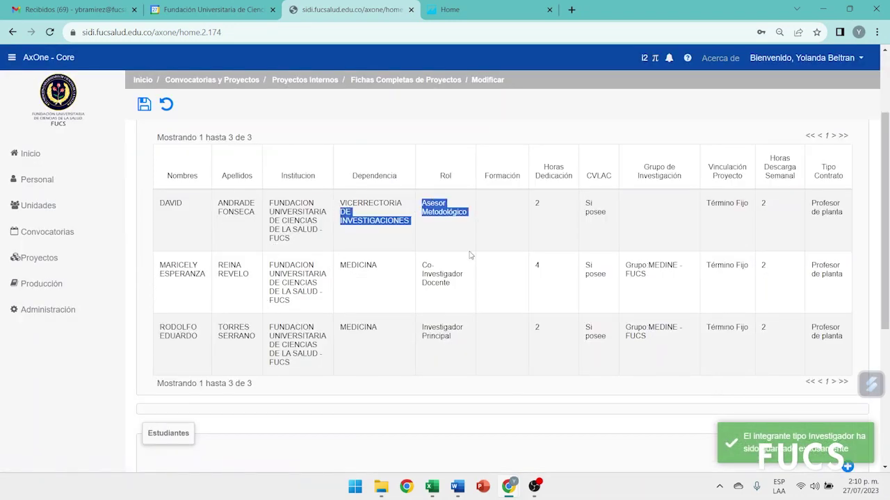
left_click_drag(417, 320, 471, 358)
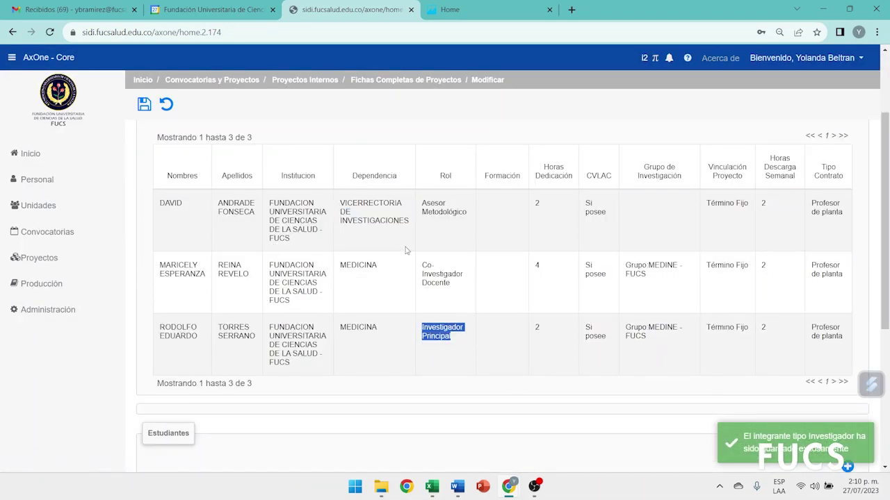
scroll(448, 299, "up", 2)
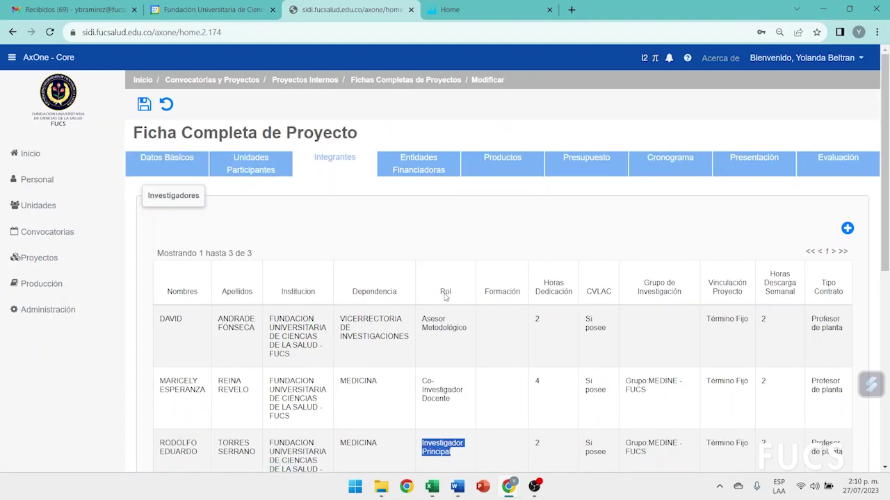
Add a fourth member, picking the searched researcher with 2 weekly dedication hours
left_click(847, 228)
scroll(633, 233, "down", 4)
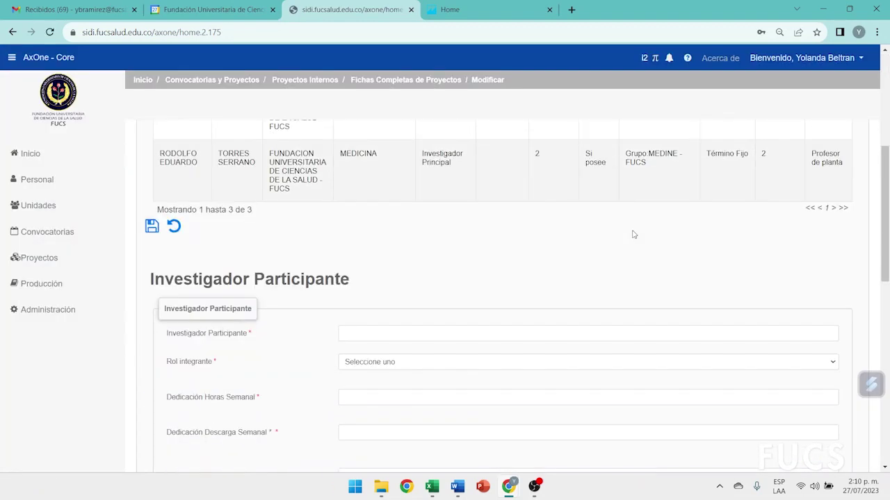
left_click(374, 273)
type("maria")
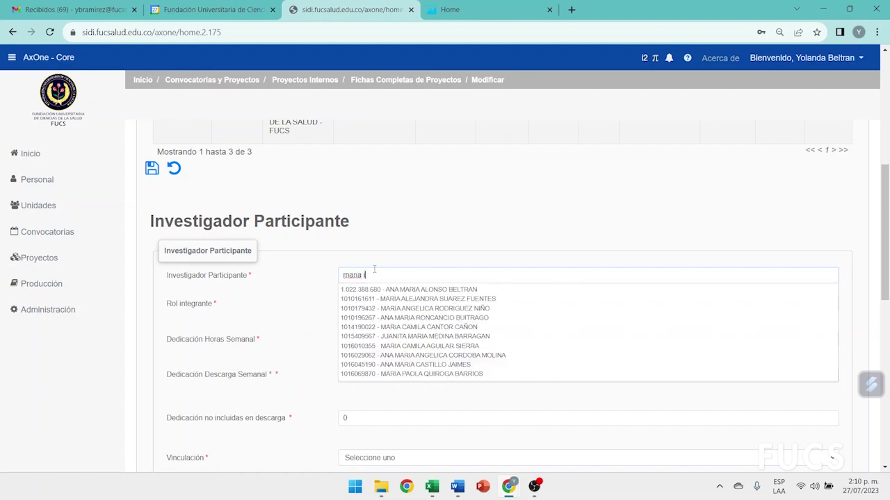
type(" ines")
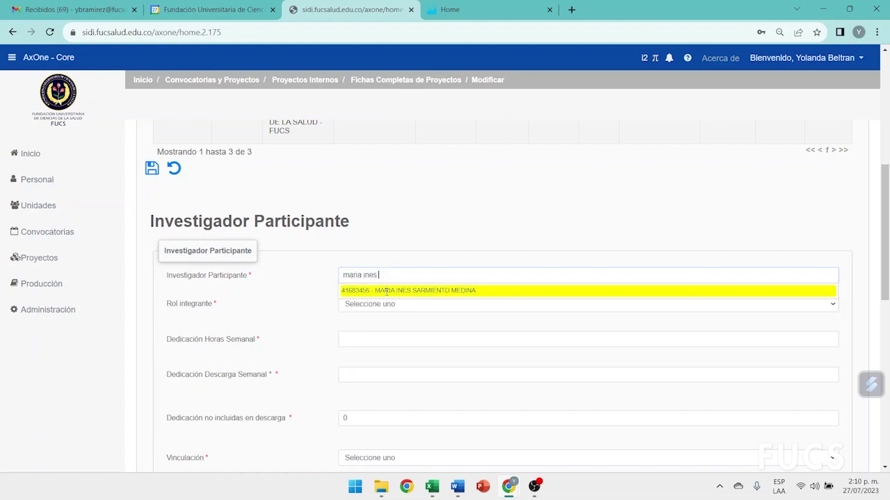
left_click(387, 291)
left_click(387, 303)
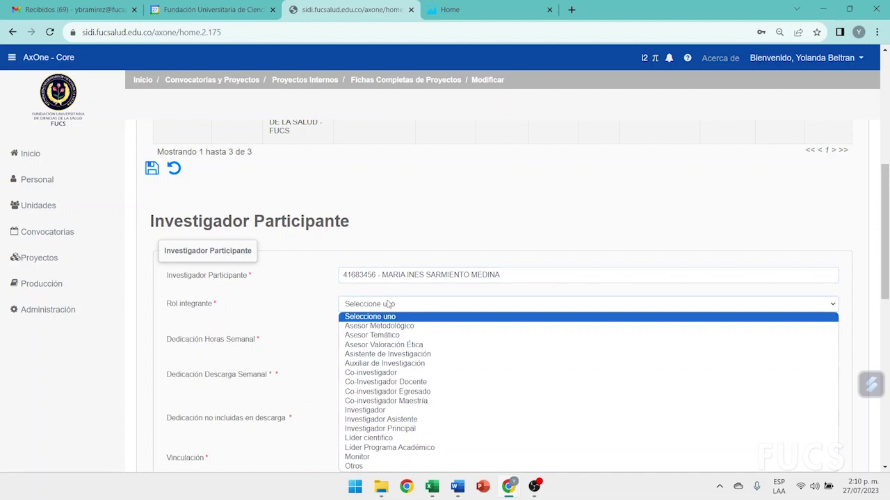
left_click(376, 337)
type("2")
left_click(392, 367)
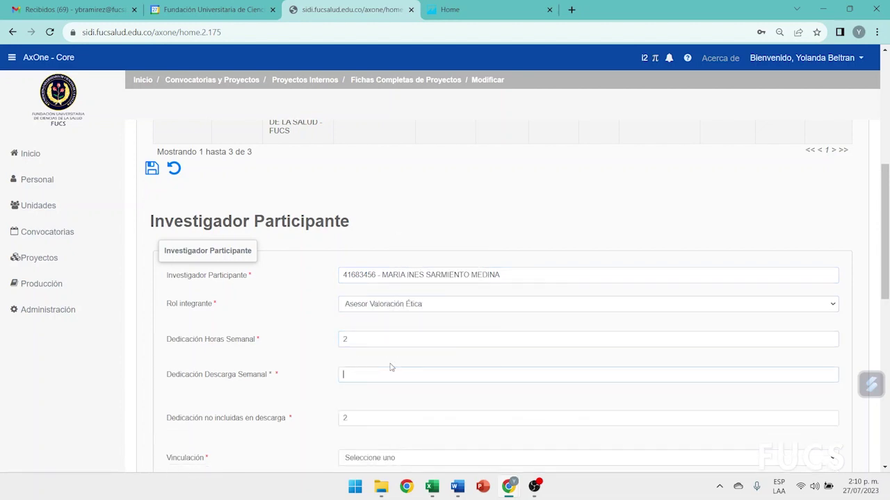
scroll(306, 348, "down", 2)
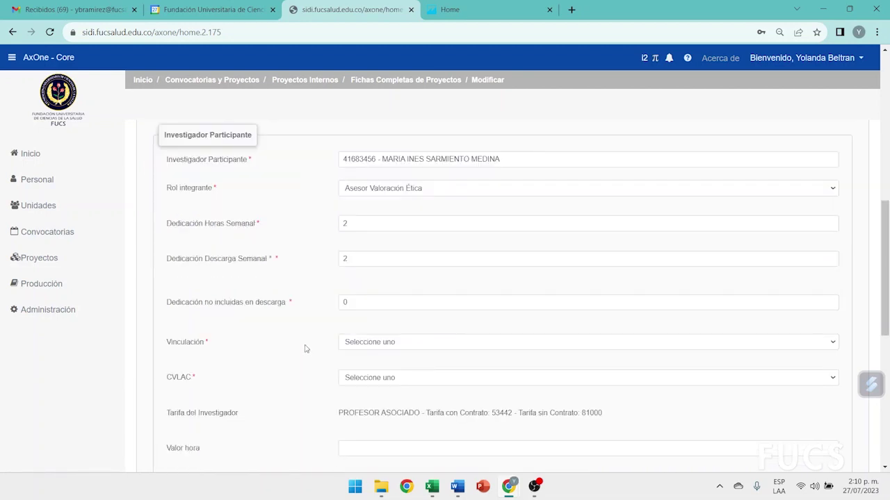
Set Contrato Indefinido, CVLAC Si posee and an hourly value of 53442
left_click(346, 285)
left_click(354, 307)
left_click(351, 321)
left_click(353, 350)
double_click(502, 355)
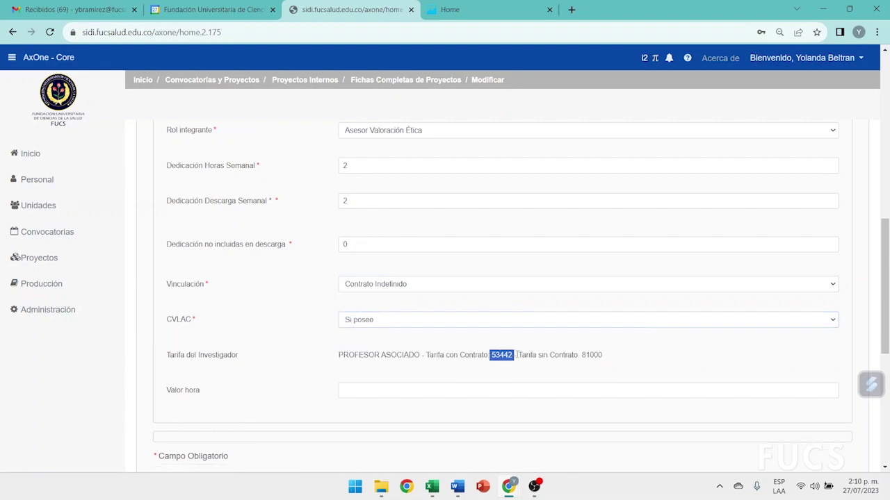
left_click(372, 389)
type("53442")
left_click(295, 361)
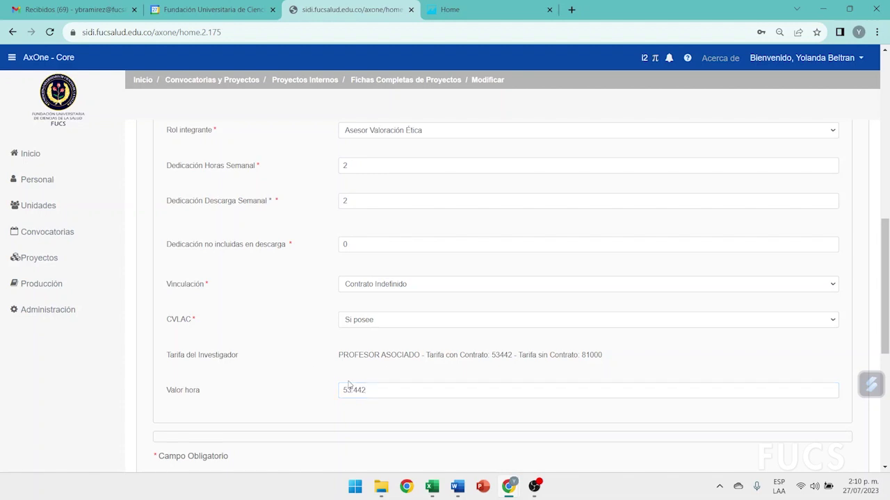
Save the new investigator and go to the Entidades Financiadoras section
scroll(316, 369, "up", 3)
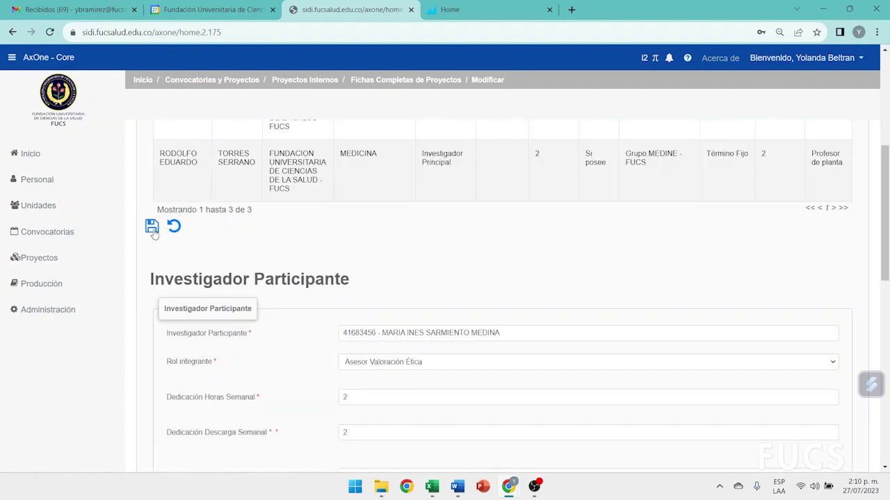
left_click(152, 226)
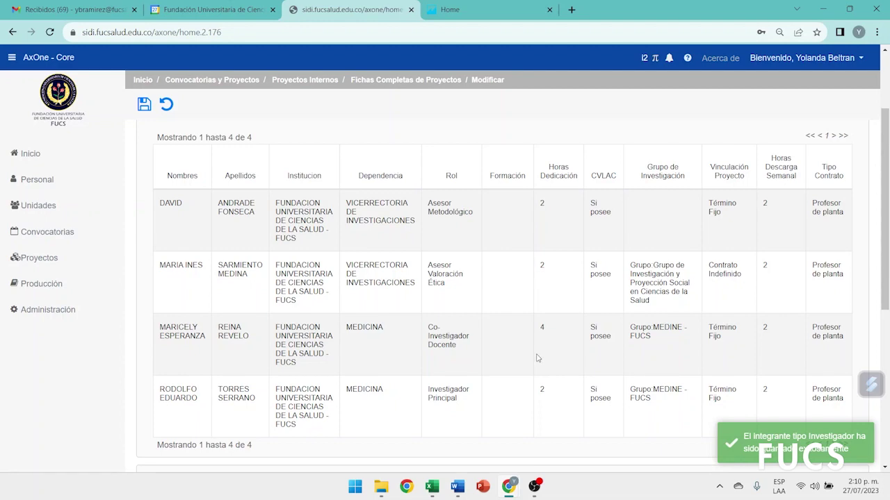
scroll(537, 358, "up", 2)
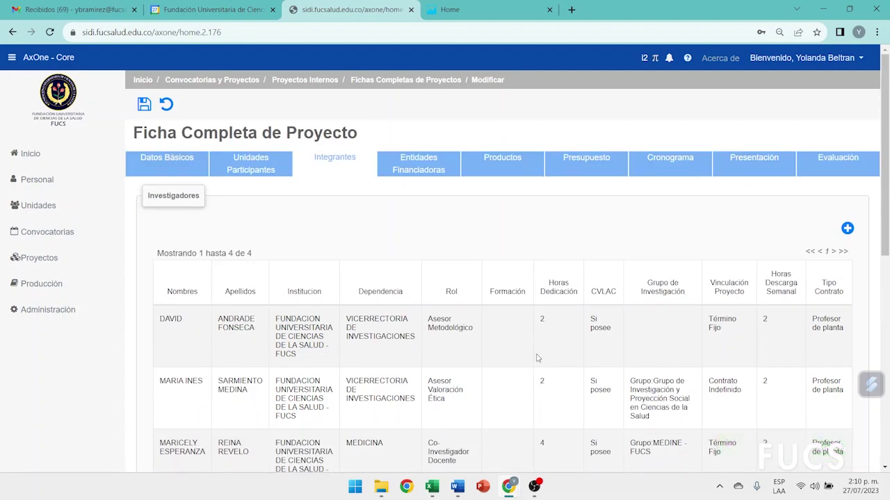
left_click(418, 166)
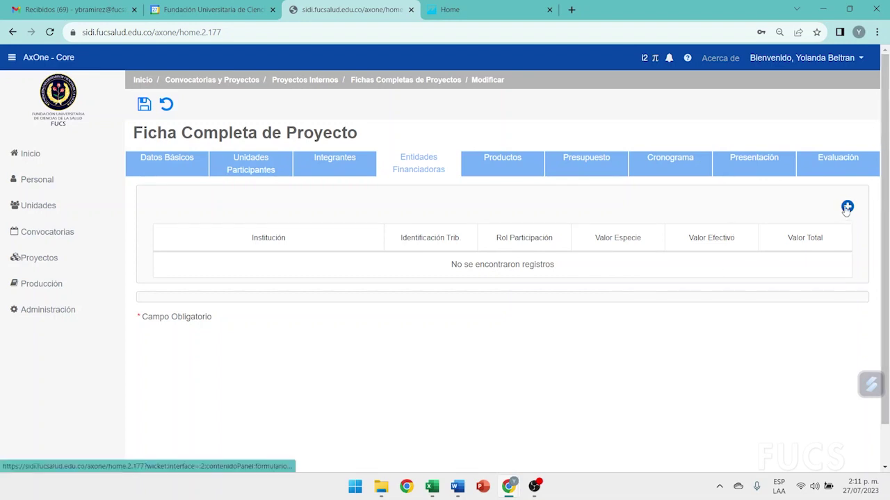
Add a funding entity with the FUCS university as its institution
left_click(847, 207)
scroll(596, 218, "down", 2)
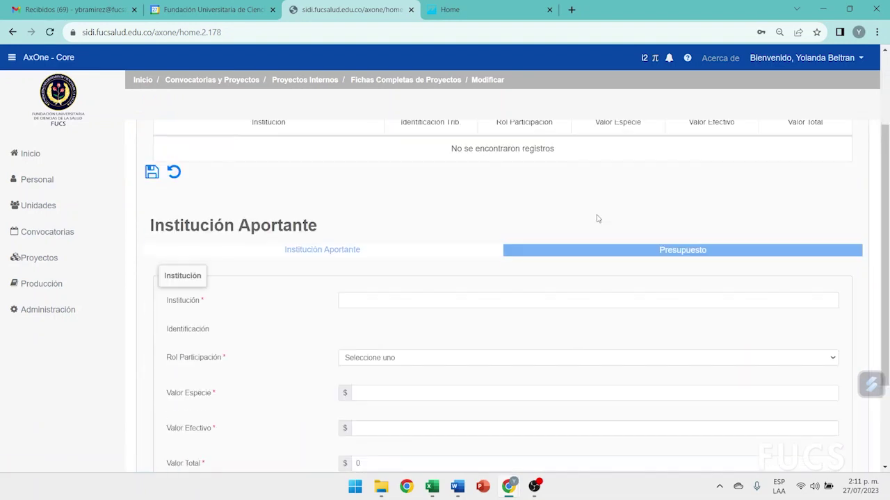
left_click(360, 297)
type("fucs")
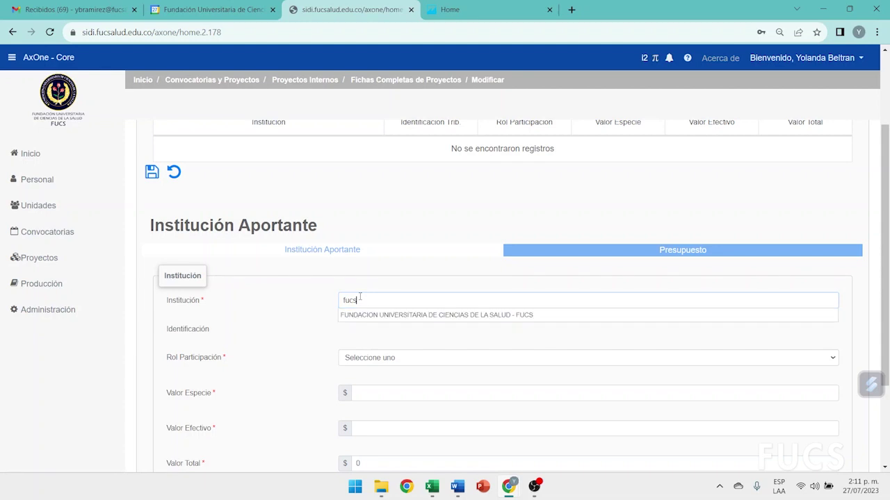
left_click(364, 314)
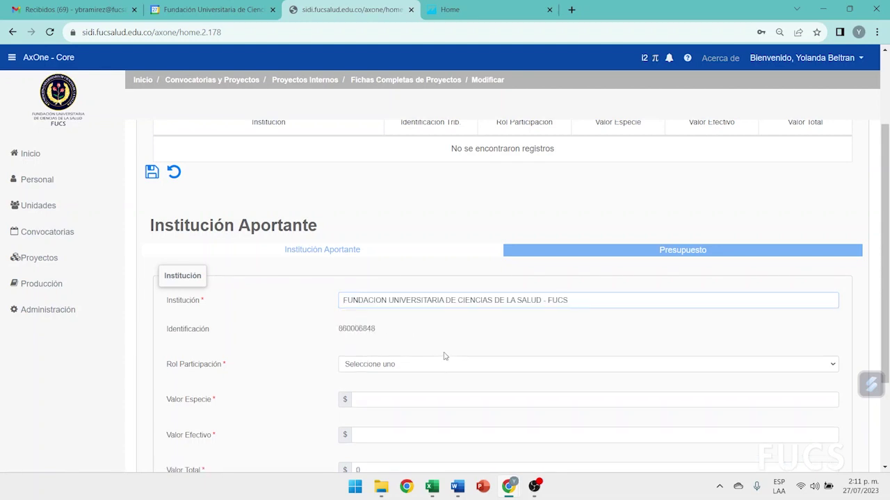
scroll(403, 316, "down", 2)
Set FUCS's participation role to Ejecutor with zero values and save it
left_click(354, 250)
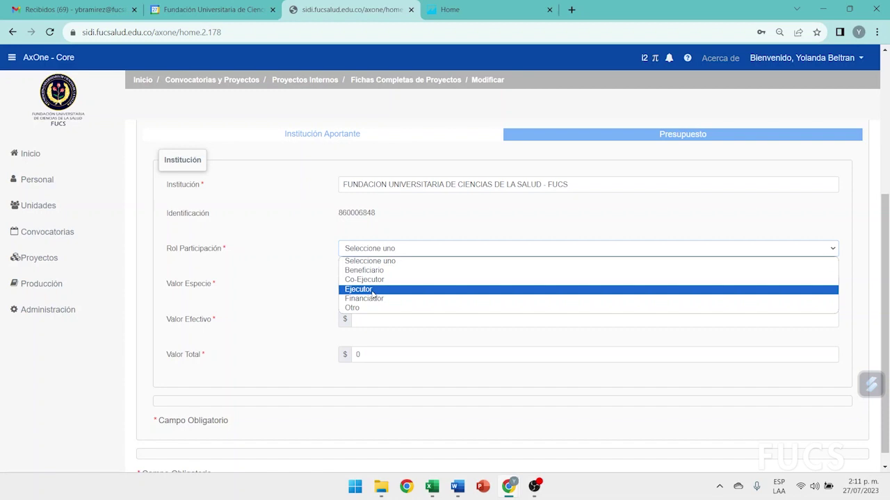
left_click(373, 290)
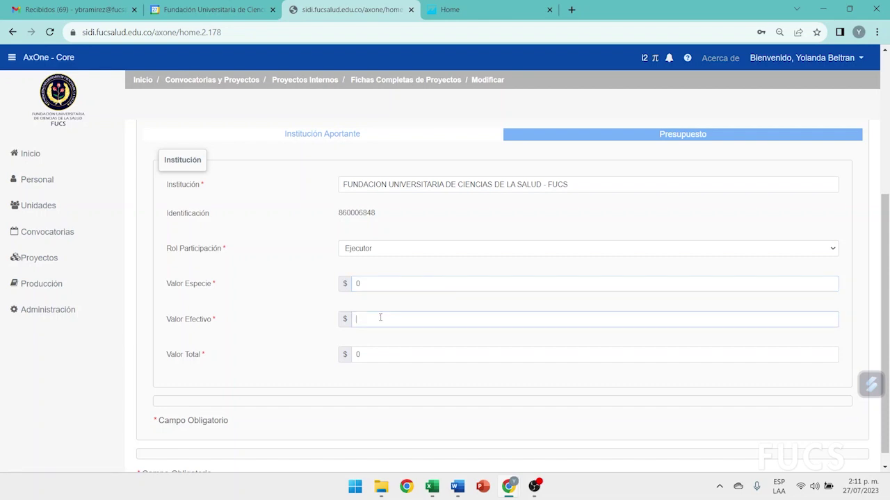
left_click(384, 319)
scroll(202, 210, "up", 2)
left_click(152, 172)
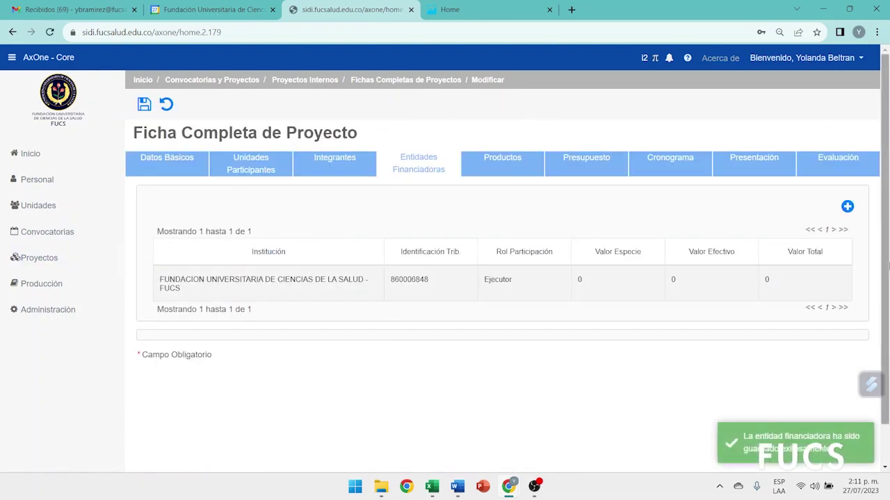
left_click(847, 207)
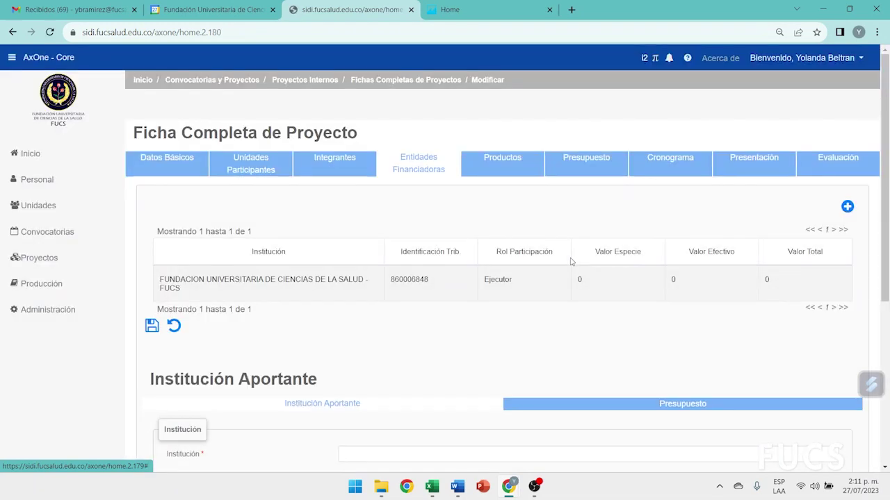
Enter COLCIENCIAS as the institution, role Co-Ejecutor, with 0 in-kind and cash values
scroll(563, 260, "down", 2)
left_click(376, 278)
type("colv")
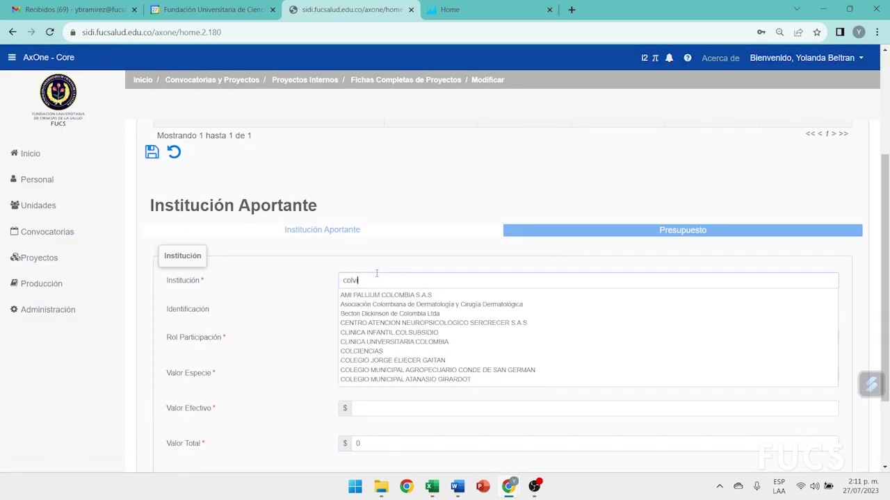
type("ciencias")
left_click(356, 295)
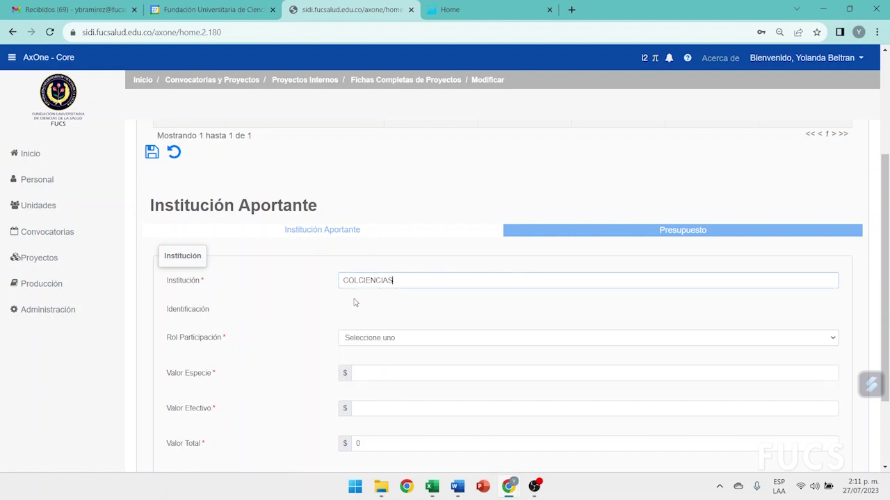
left_click(376, 345)
left_click(366, 376)
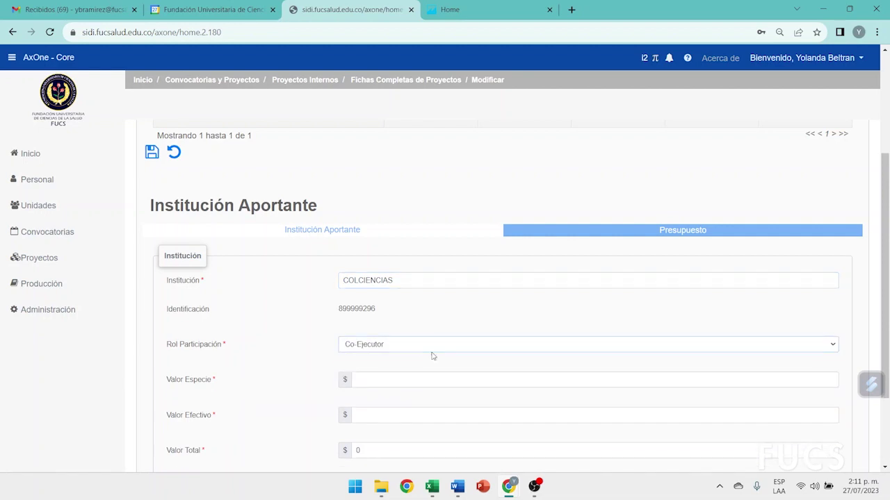
scroll(433, 355, "down", 2)
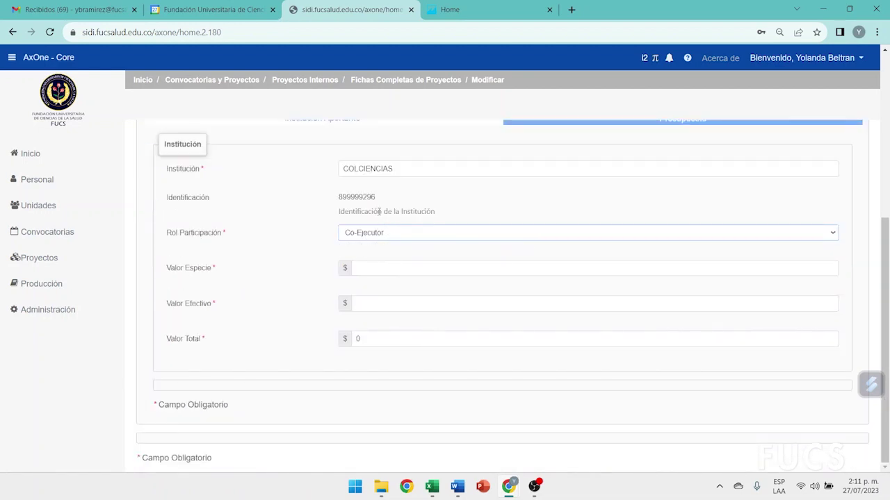
left_click(379, 266)
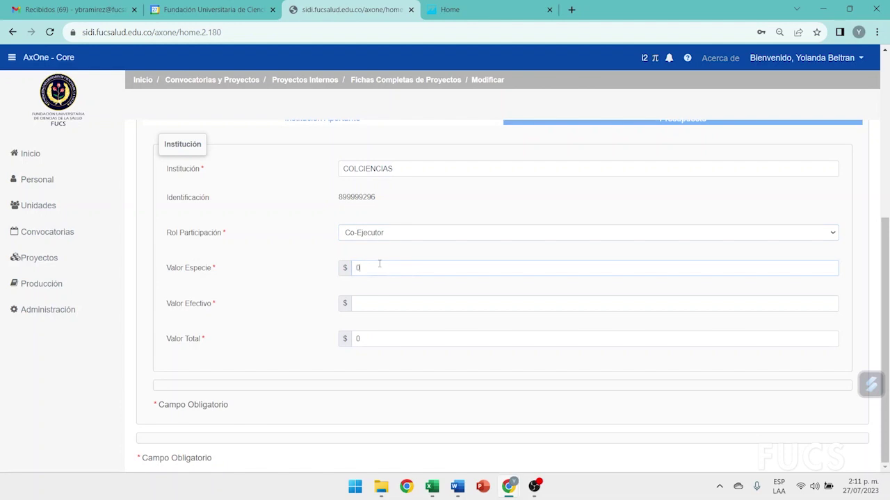
left_click(370, 300)
type("0")
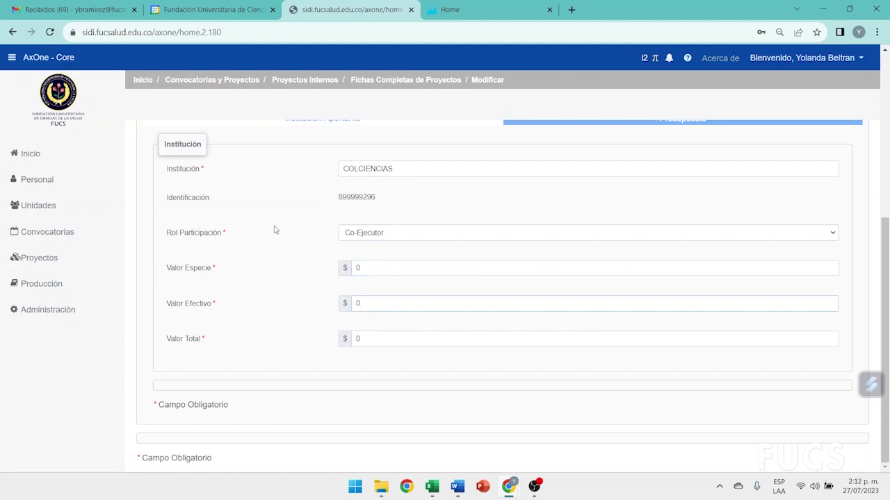
scroll(282, 232, "up", 2)
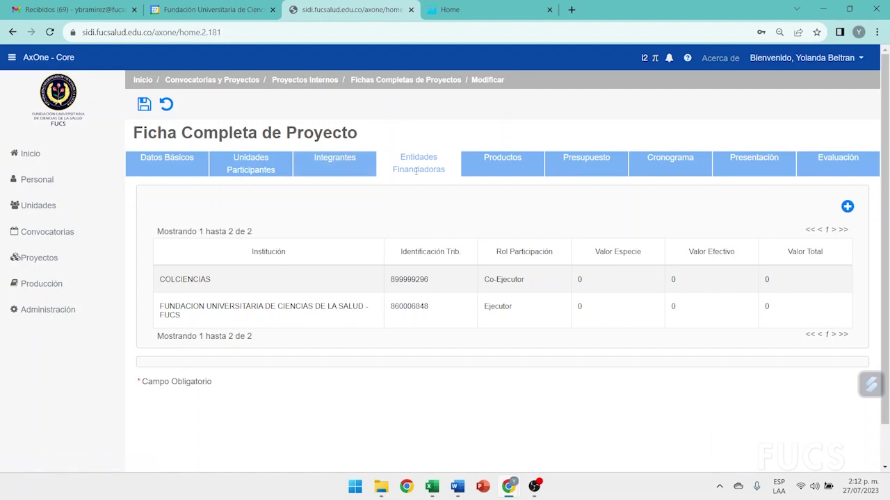
Add a new line in the budget section with order number 1
left_click(573, 165)
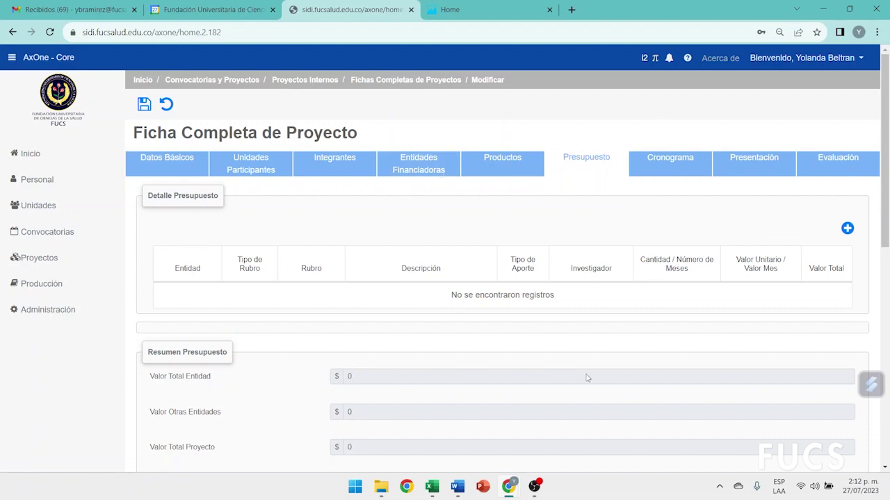
left_click(847, 230)
scroll(653, 278, "down", 3)
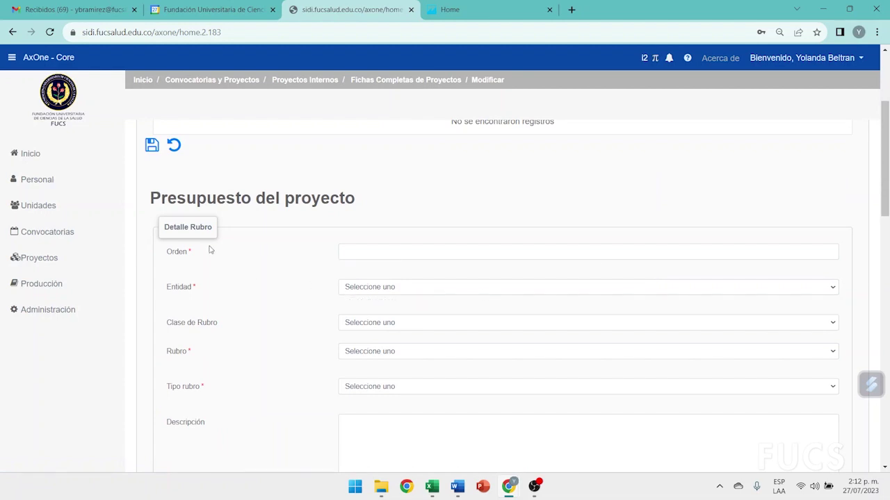
left_click_drag(165, 253, 187, 255)
left_click(410, 254)
type("1")
Assign the budget line to FUCS with item class Gastos de Personal
left_click(403, 286)
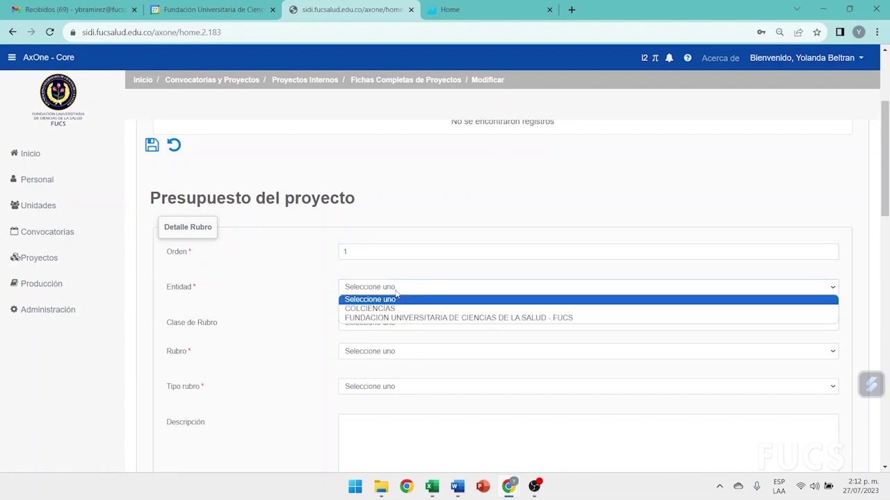
left_click(367, 321)
scroll(384, 301, "down", 2)
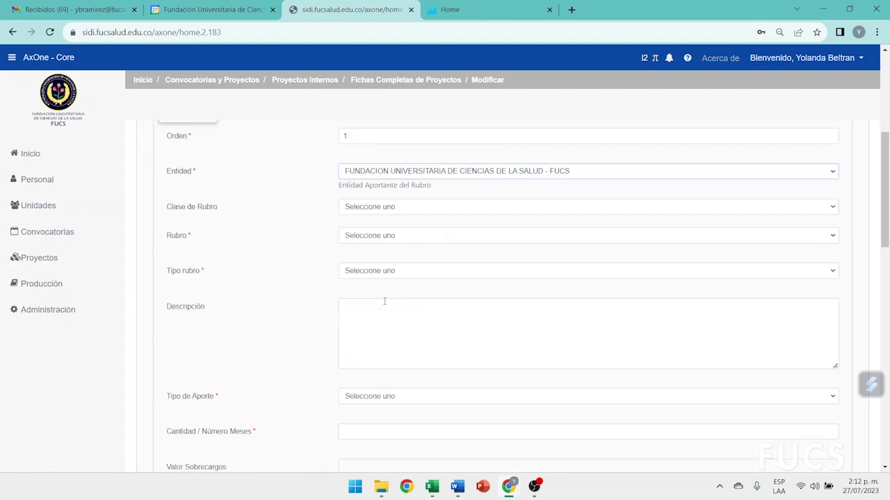
left_click(353, 209)
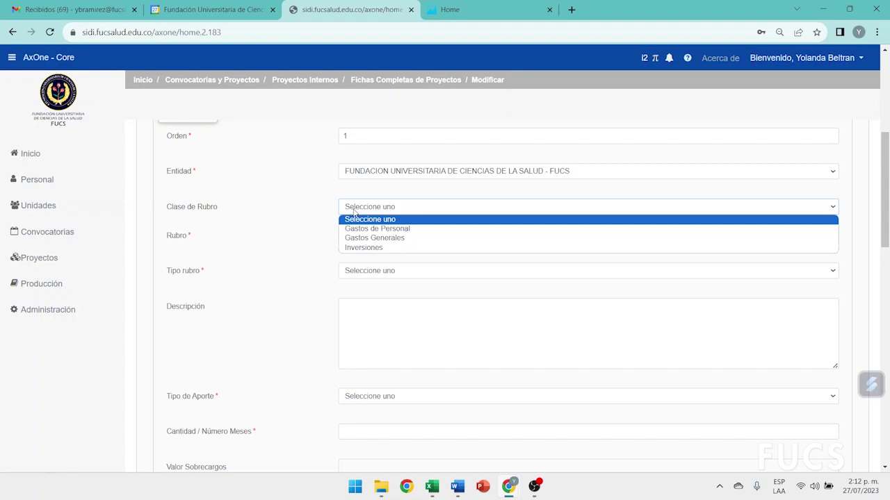
left_click(356, 230)
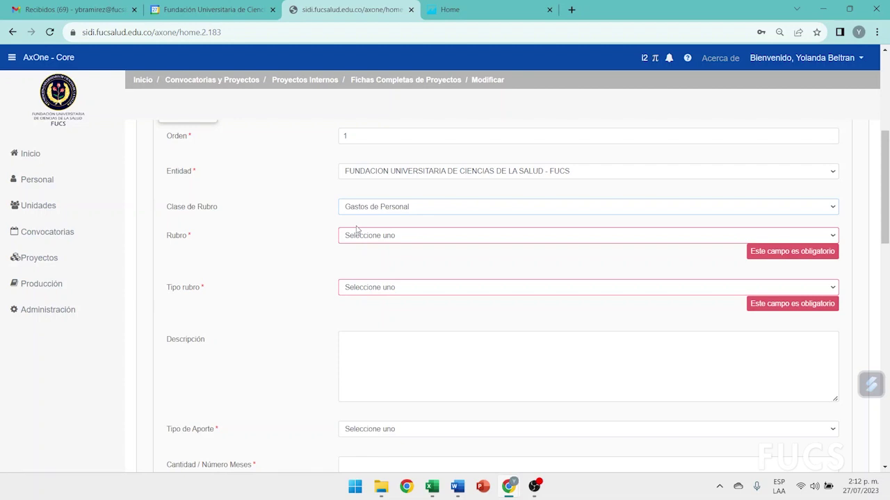
left_click(363, 236)
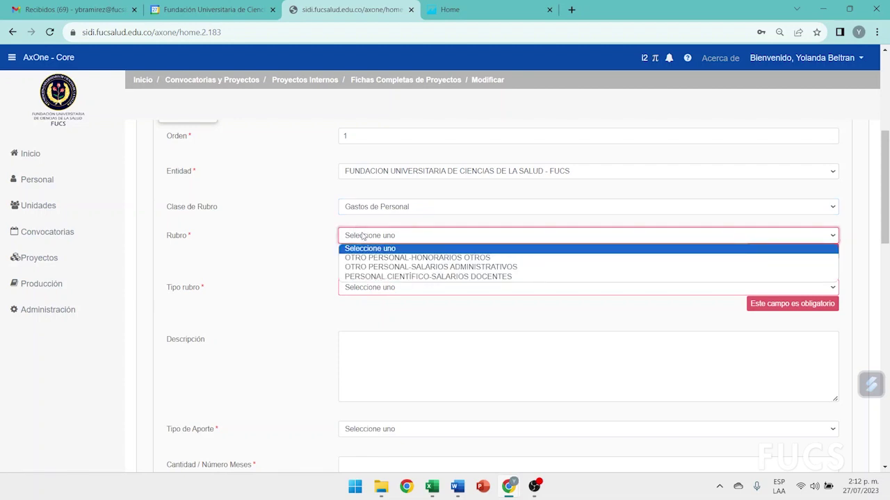
Set the item to PERSONAL CIENTÍFICO-SALARIOS DOCENTES, type Salario, contribution Especie
left_click(361, 277)
left_click(358, 272)
left_click(356, 292)
scroll(357, 205, "down", 2)
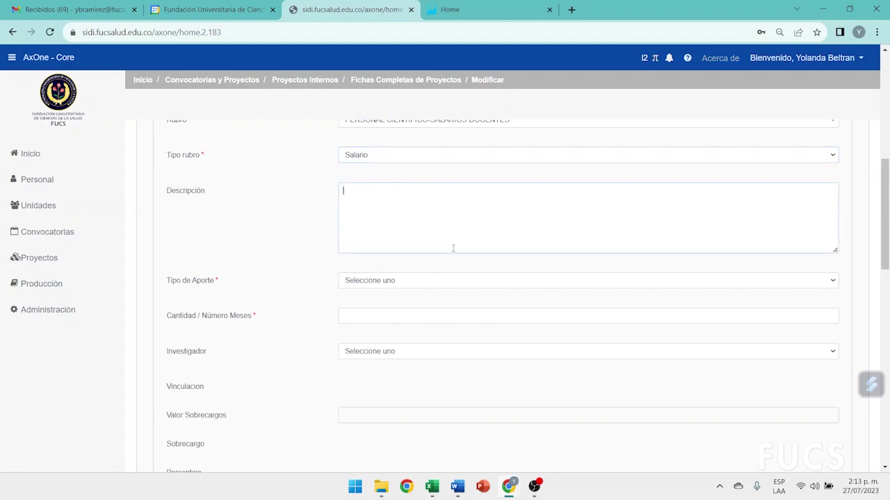
left_click(347, 280)
left_click(353, 312)
Enter 12 months, assign a staff professor as investigator, and save the budget line
left_click(361, 313)
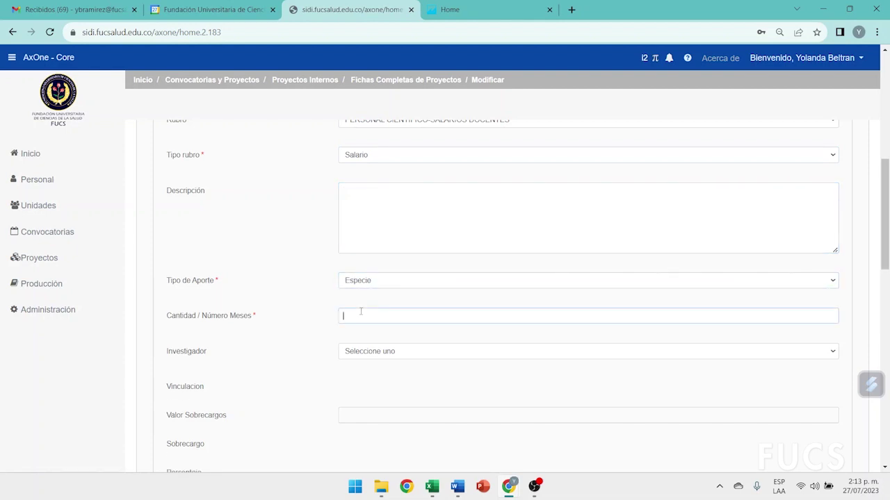
scroll(364, 322, "up", 7)
scroll(475, 339, "down", 6)
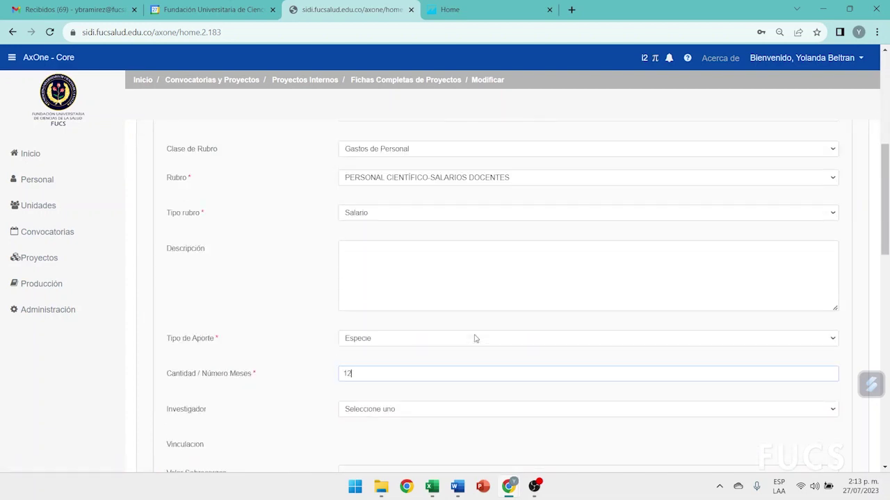
scroll(475, 339, "down", 2)
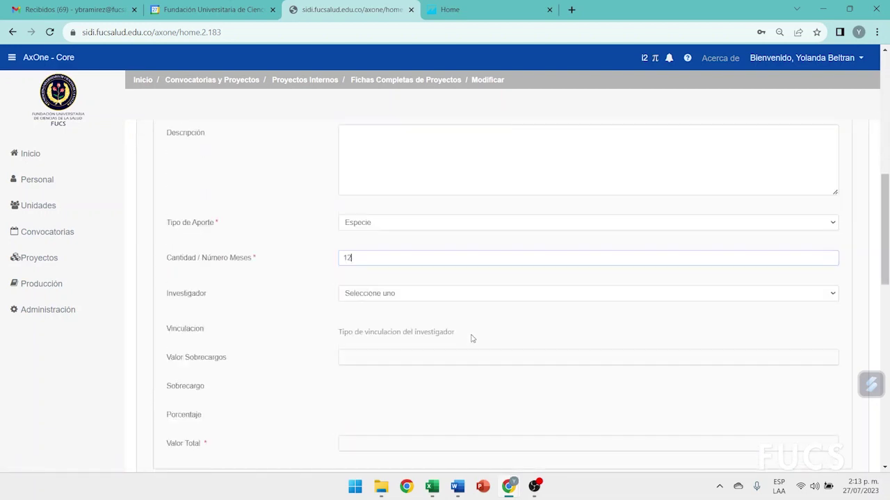
left_click(345, 294)
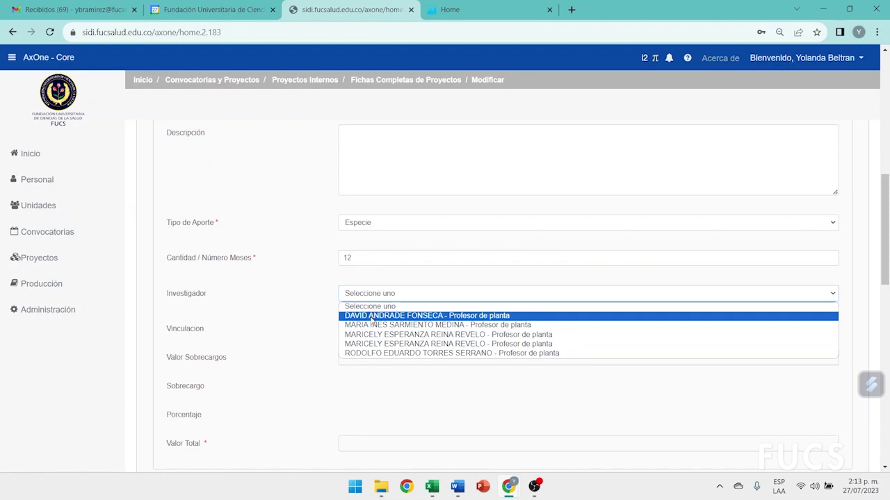
left_click(369, 353)
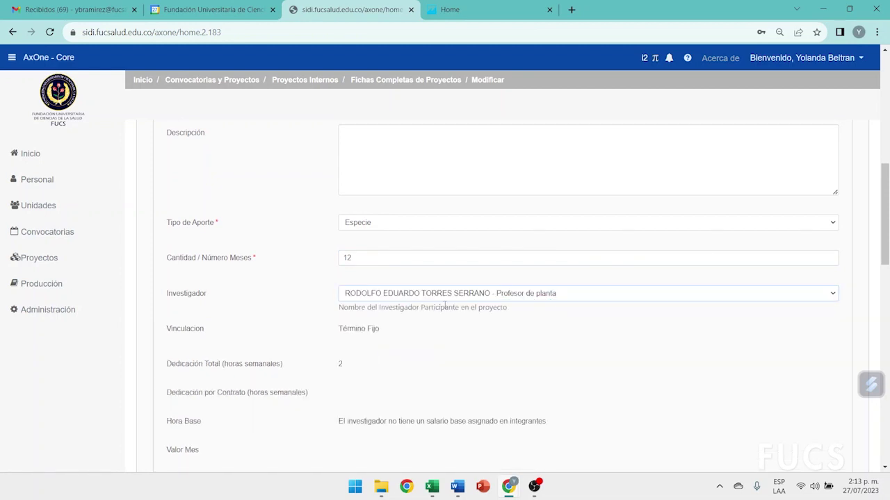
scroll(445, 304, "down", 1)
scroll(444, 305, "down", 2)
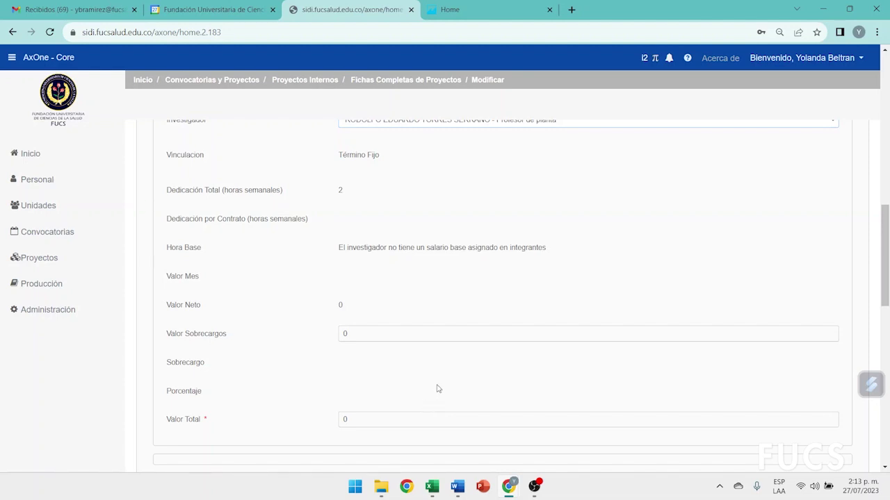
scroll(436, 388, "up", 5)
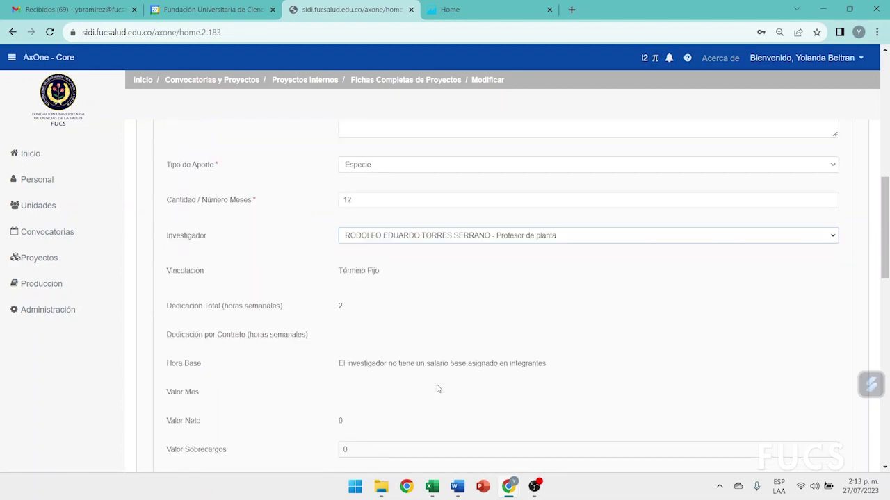
scroll(436, 389, "up", 3)
left_click(150, 264)
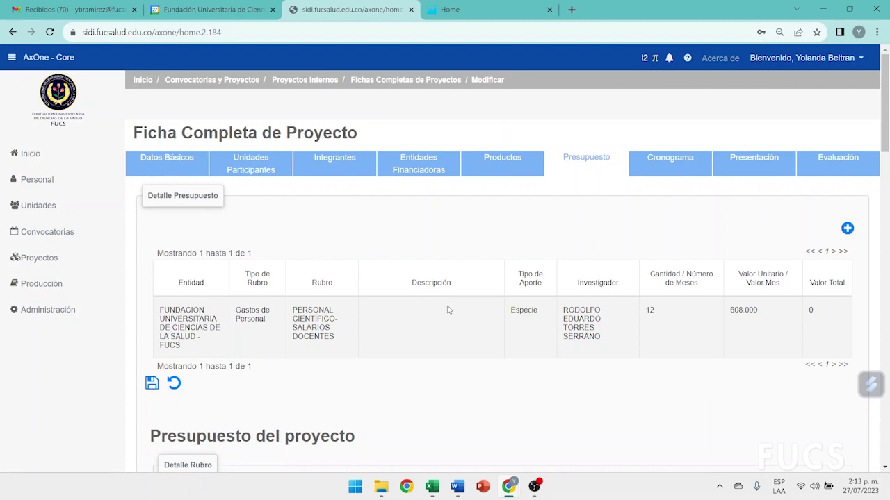
Add a second FUCS line under Gastos de Personal, PERSONAL CIENTÍFICO-SALARIOS DOCENTES, type Salario
left_click(847, 229)
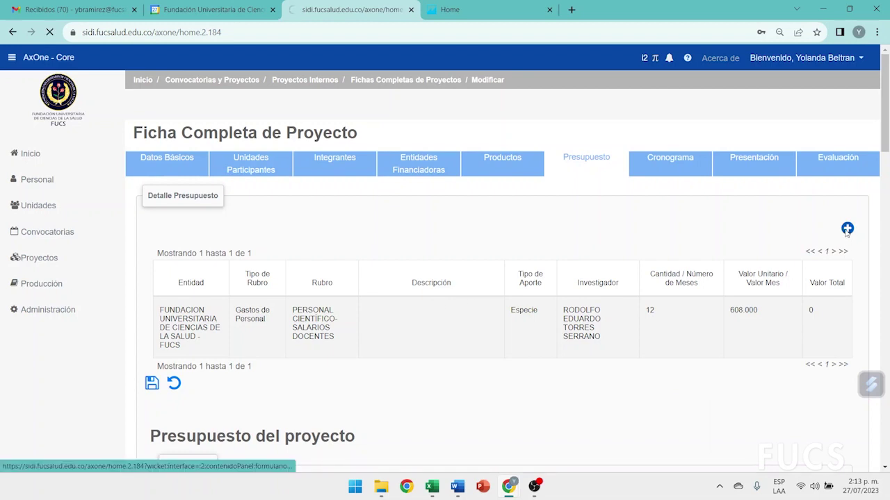
scroll(682, 269, "down", 4)
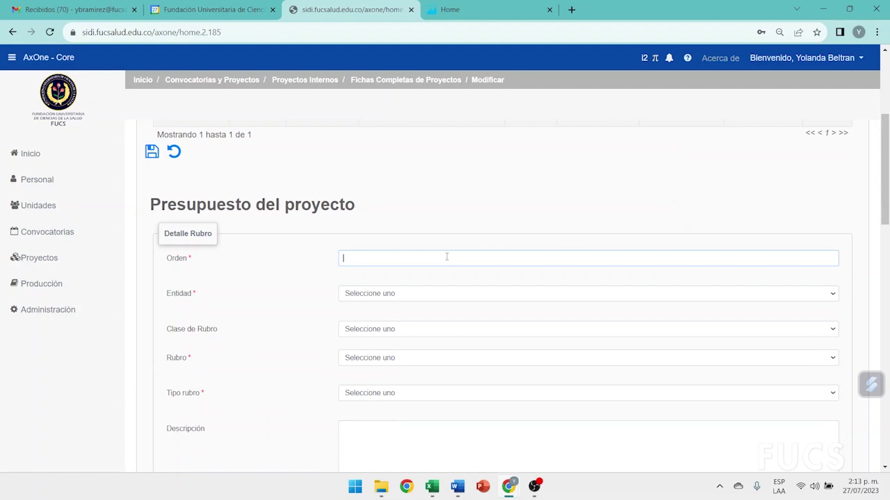
scroll(446, 257, "down", 1)
left_click(512, 236)
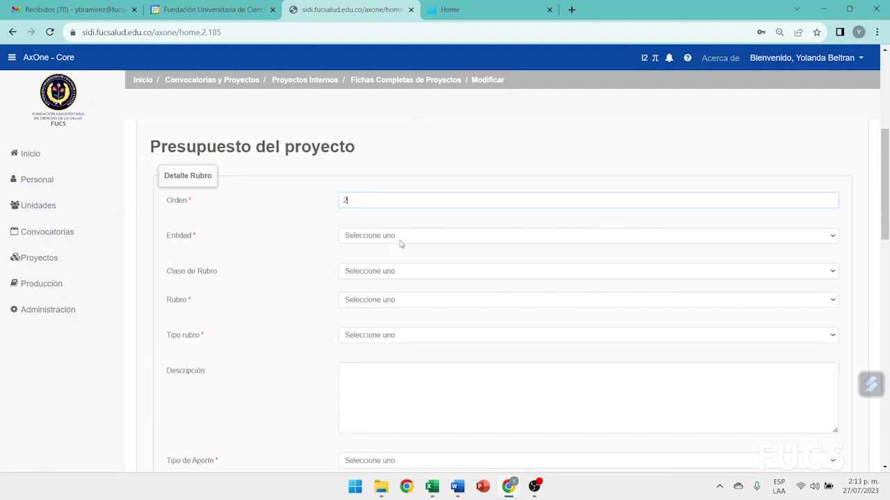
left_click(382, 269)
left_click(378, 273)
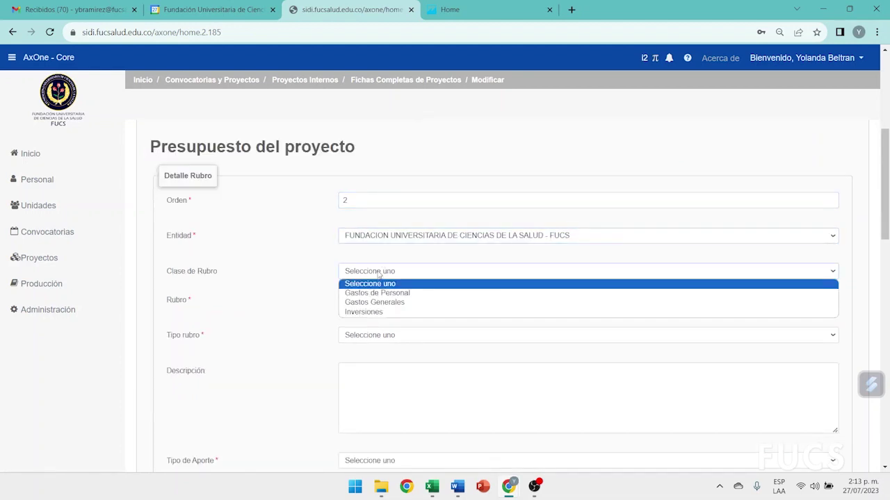
left_click(381, 294)
left_click(385, 303)
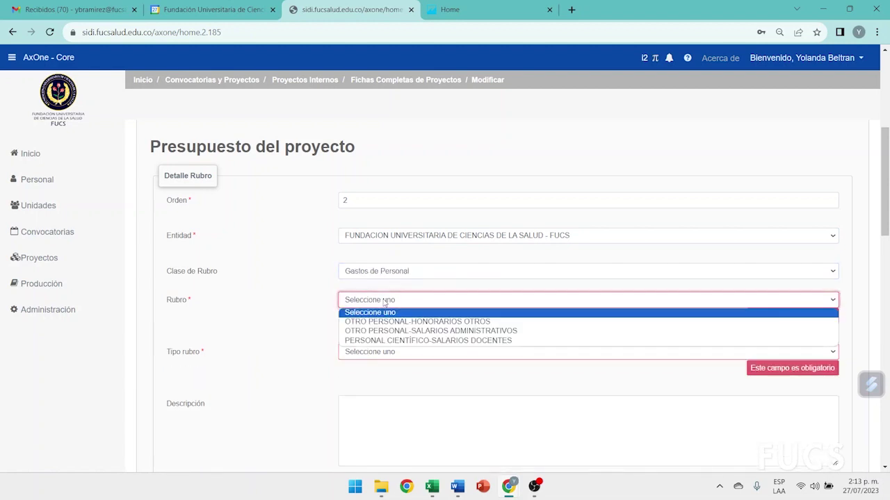
left_click(390, 340)
scroll(435, 302, "down", 1)
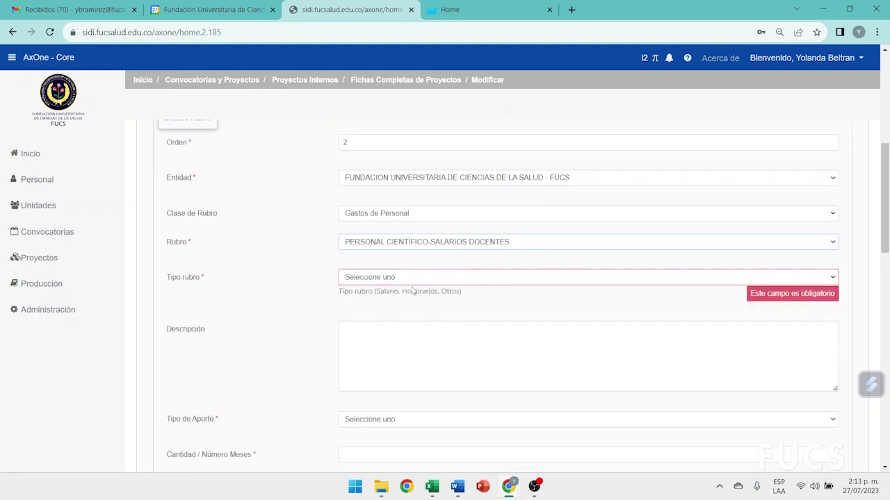
left_click(368, 277)
left_click(364, 301)
Make the line an in-kind (Especie) contribution and assign the staff professor as researcher
scroll(417, 316, "down", 2)
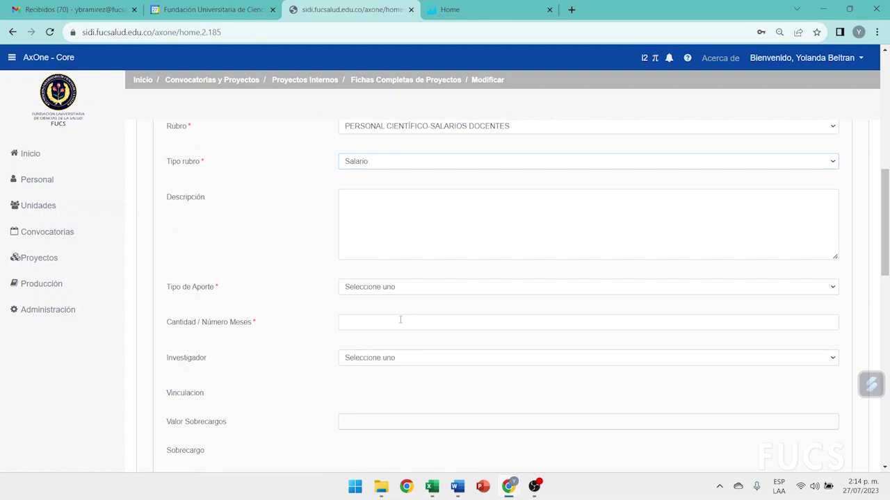
left_click(349, 288)
left_click(343, 318)
left_click(349, 323)
left_click(371, 358)
left_click(371, 399)
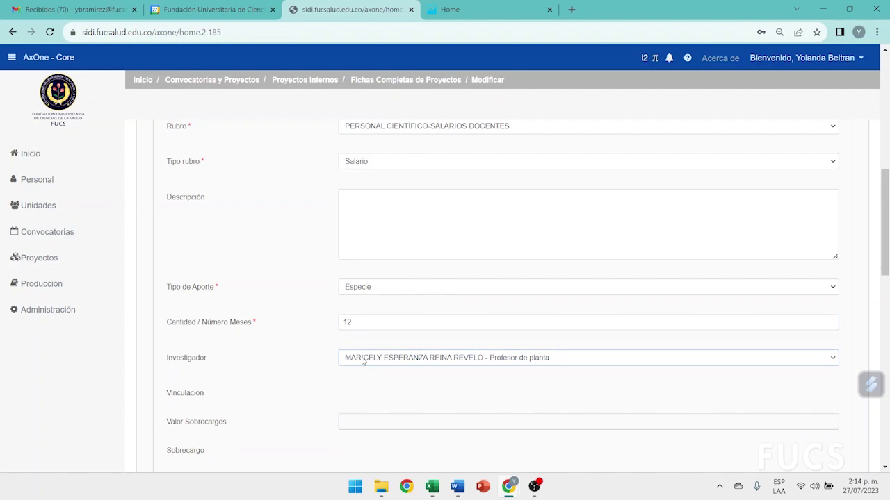
left_click(363, 360)
left_click(360, 399)
Check the loaded salary figures (373.072 monthly, total 6.798.117) and save the line
scroll(376, 373, "down", 2)
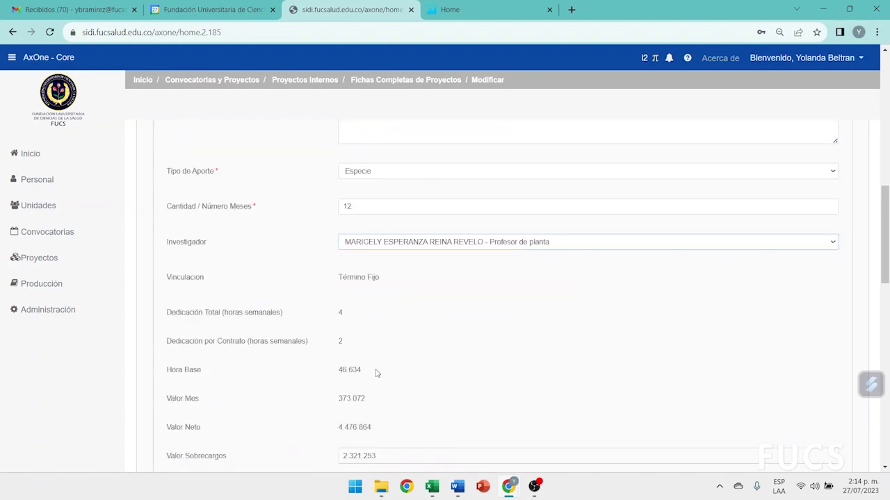
scroll(376, 373, "down", 2)
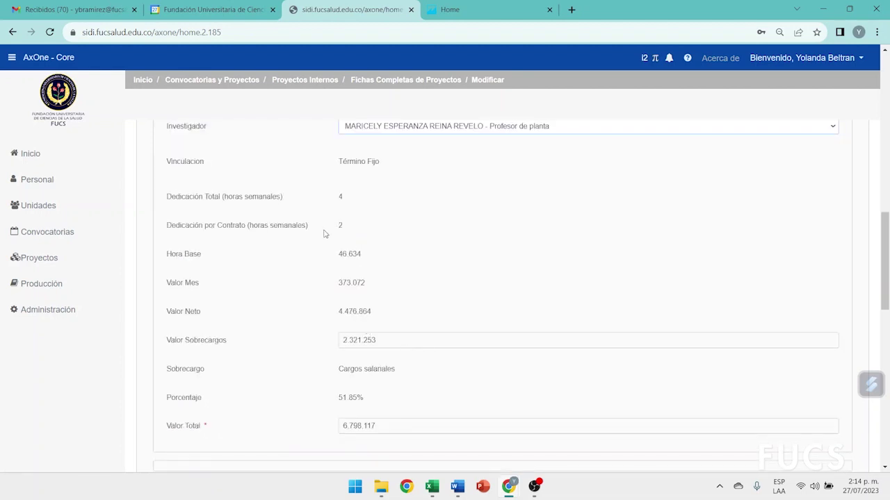
left_click_drag(320, 255, 393, 262)
left_click_drag(336, 289, 416, 285)
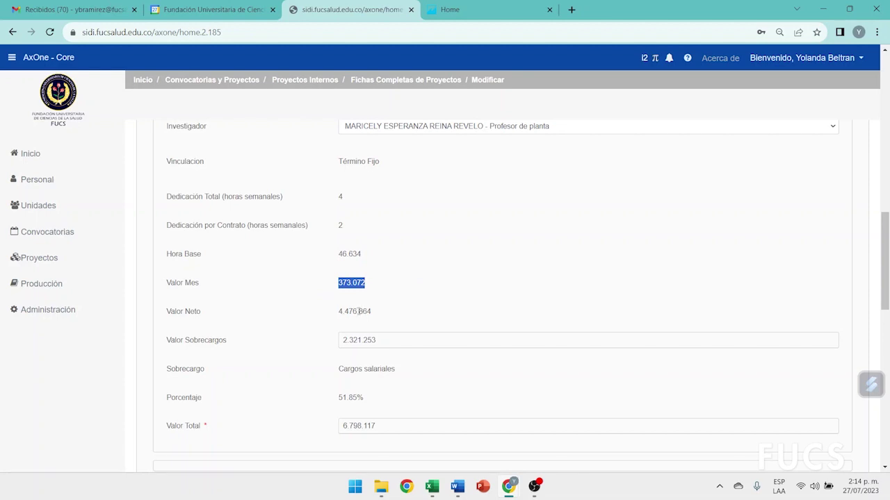
left_click_drag(326, 321, 433, 317)
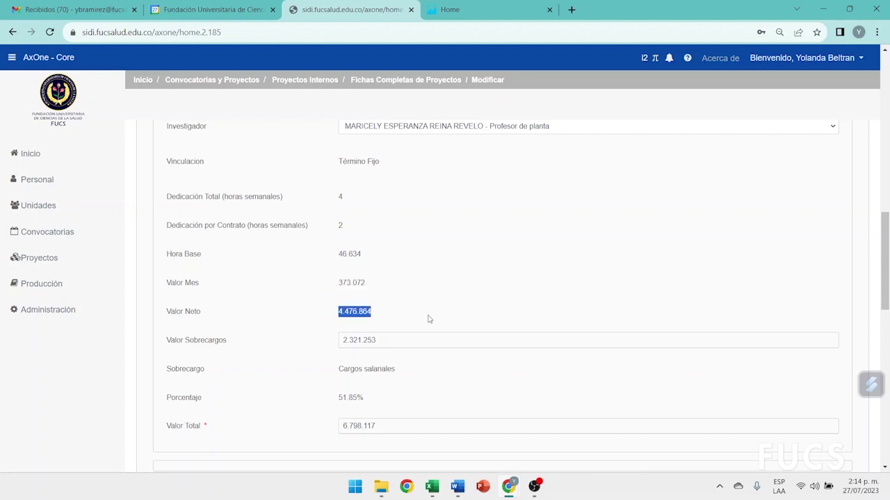
left_click_drag(328, 404, 422, 404)
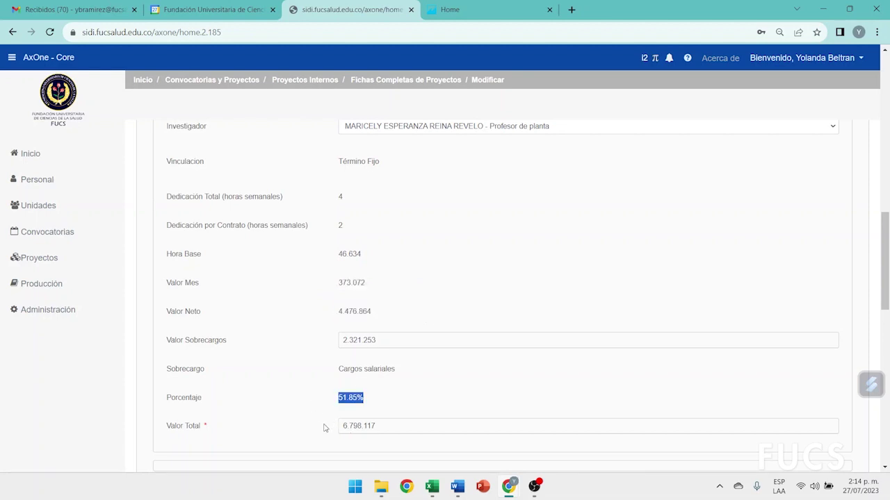
scroll(323, 424, "down", 1)
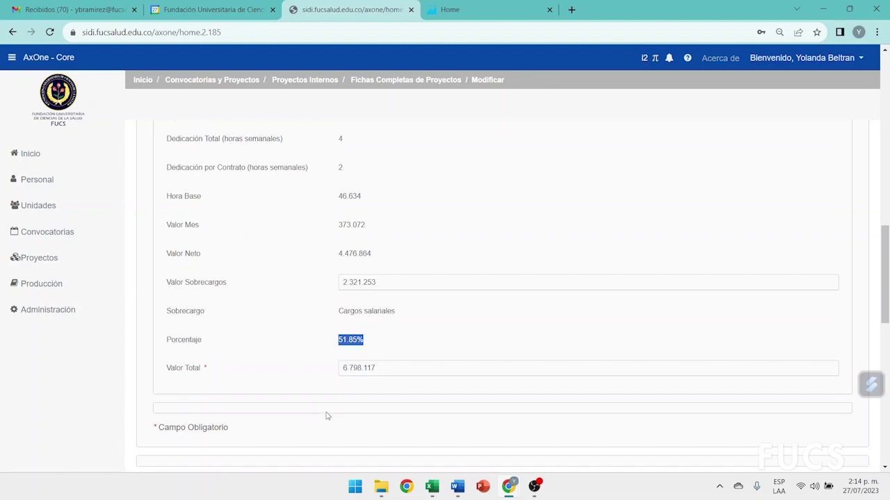
left_click(330, 374)
left_click_drag(417, 371, 345, 369)
scroll(298, 379, "up", 6)
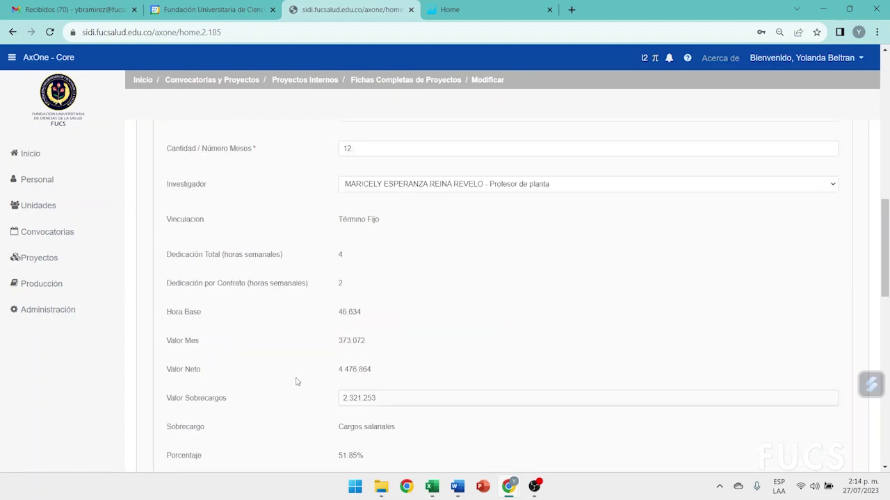
scroll(297, 381, "up", 3)
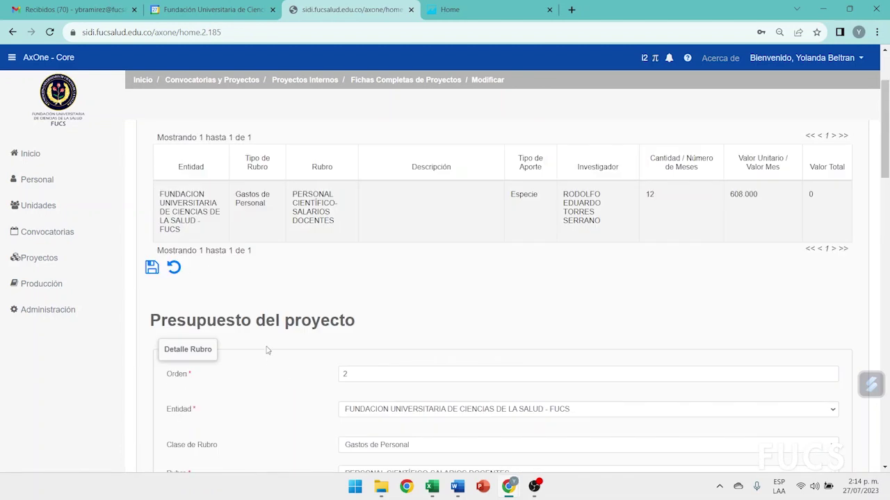
left_click(150, 268)
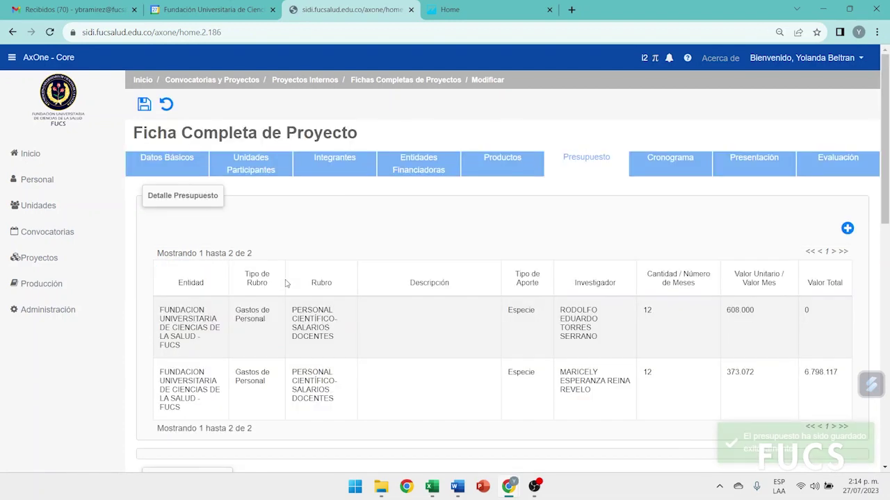
Start a third budget line with order number 3
left_click(846, 228)
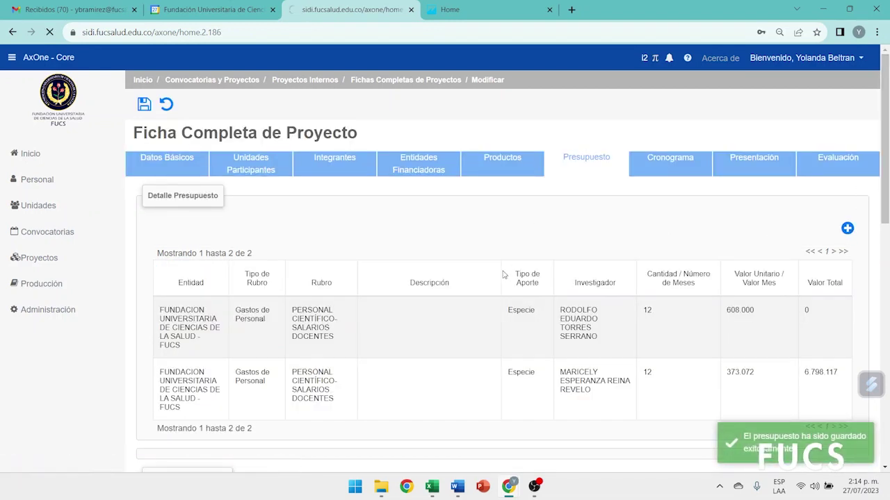
left_click(355, 205)
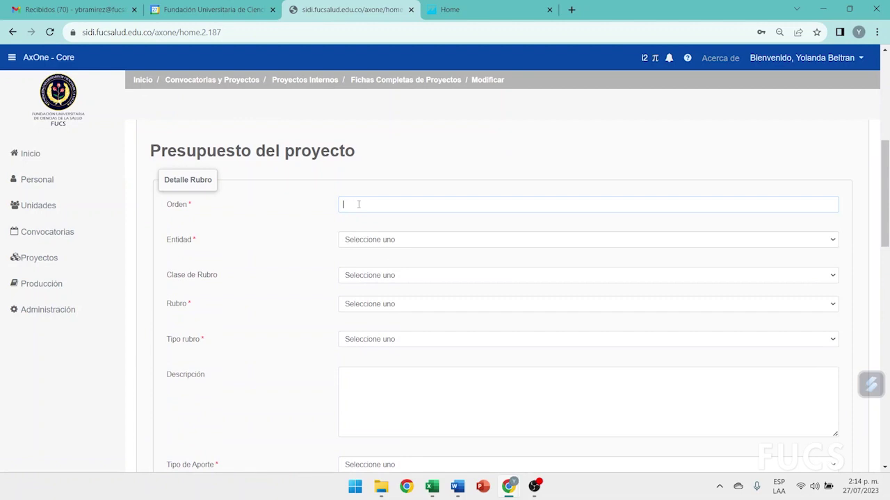
type("3")
scroll(359, 205, "up", 3)
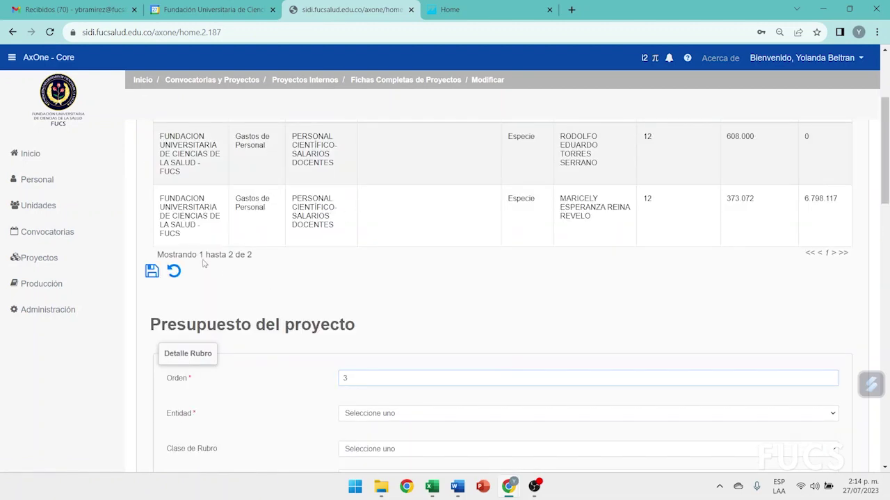
left_click_drag(189, 255, 157, 255)
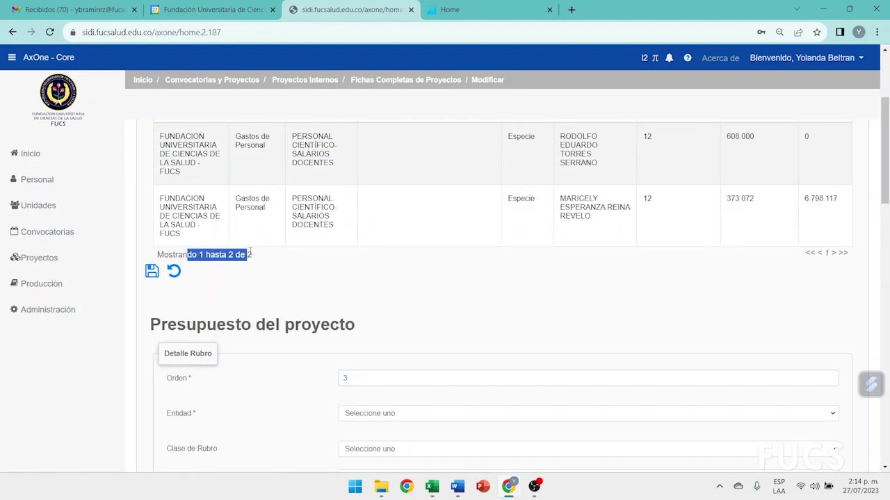
scroll(393, 356, "down", 1)
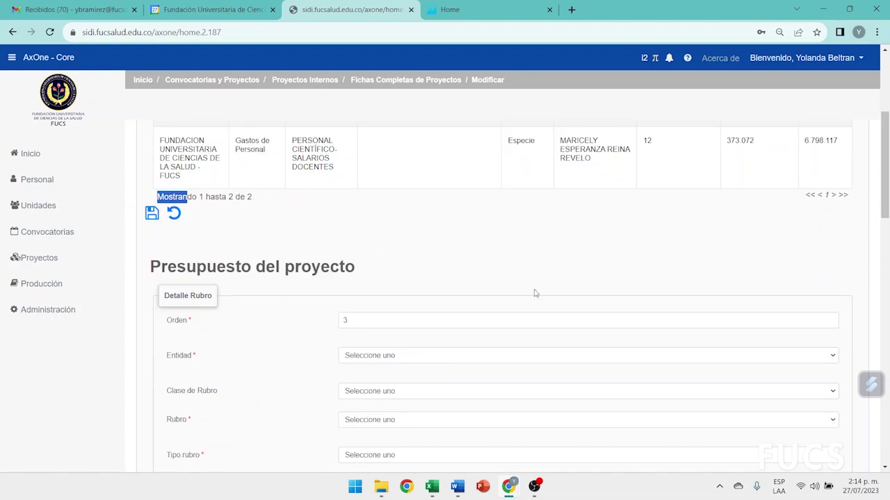
Assign it to FUCS under Gastos de Personal, PERSONAL CIENTÍFICO-SALARIOS DOCENTES, type Salario
left_click(388, 355)
left_click(386, 391)
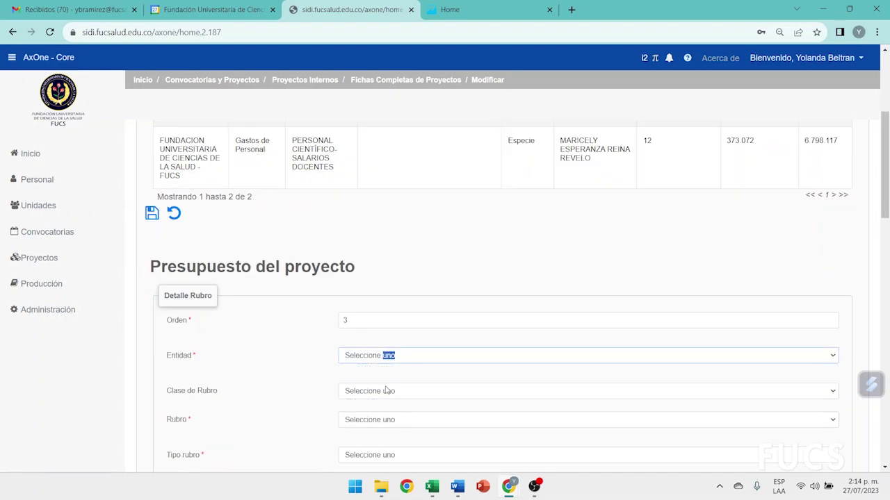
scroll(386, 392, "down", 2)
left_click(364, 277)
left_click(364, 276)
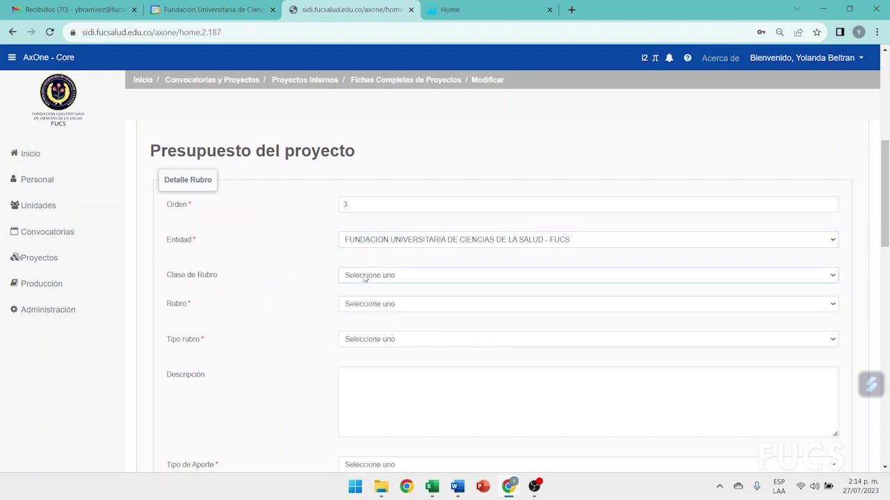
left_click(364, 276)
left_click(364, 296)
left_click(364, 307)
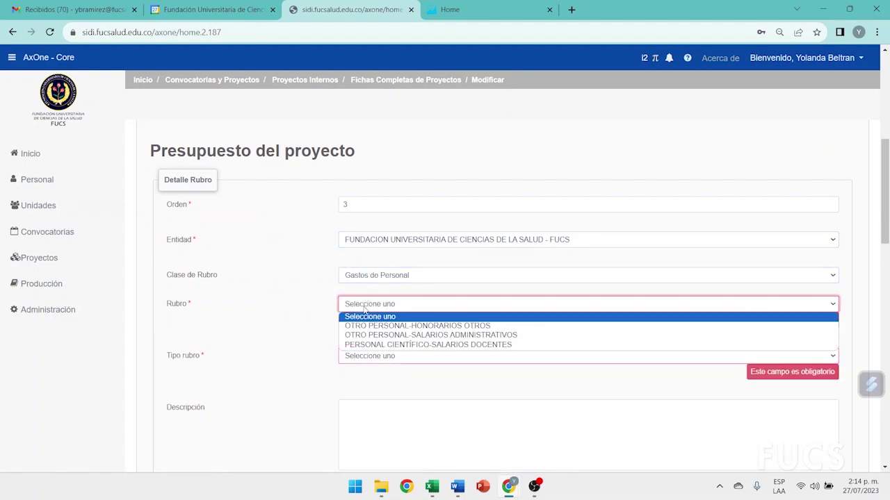
left_click(365, 345)
left_click(363, 340)
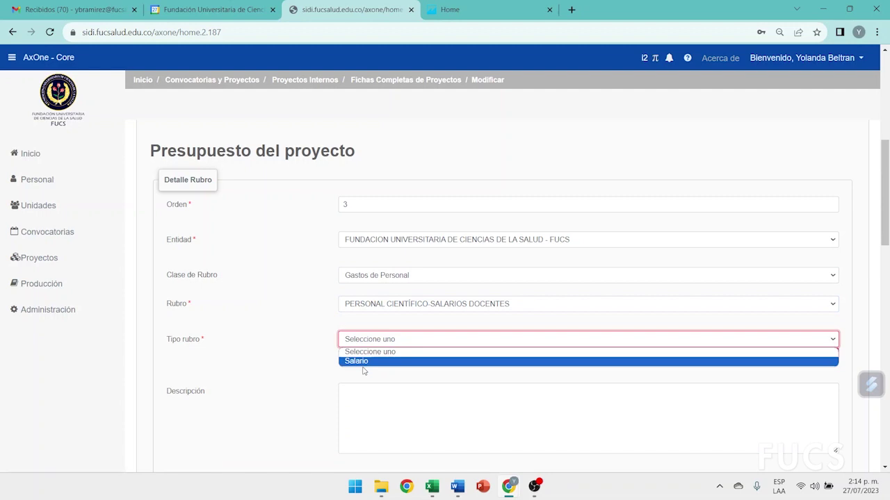
left_click(366, 363)
Make it in kind (Especie) for 12 months, pick the researcher, and save it
scroll(468, 385, "down", 2)
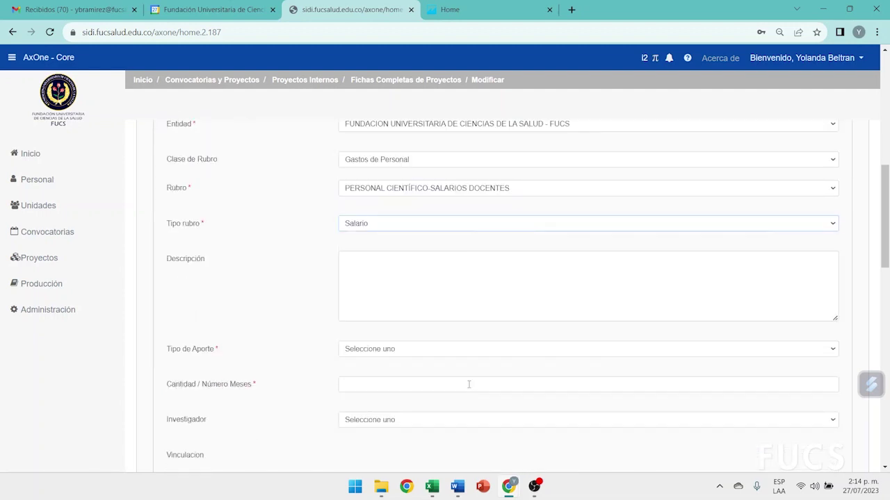
left_click(384, 350)
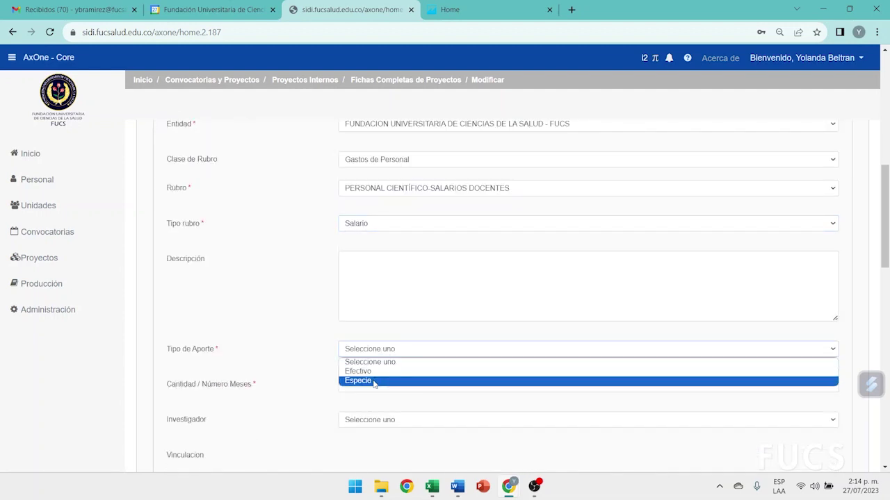
left_click(373, 381)
key("Tab")
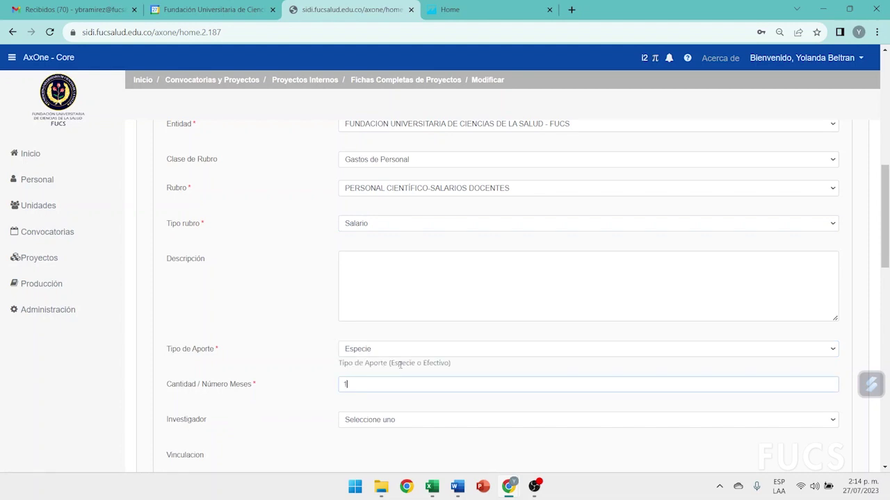
scroll(400, 364, "down", 1)
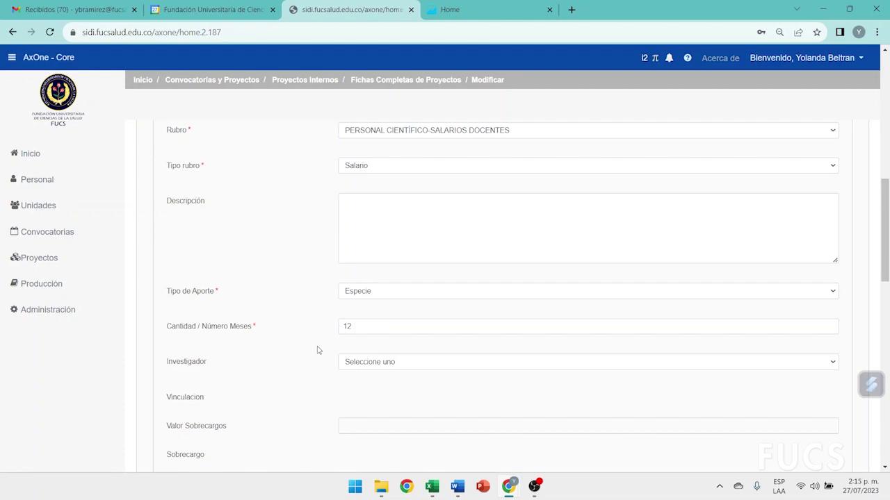
left_click_drag(350, 327, 332, 334)
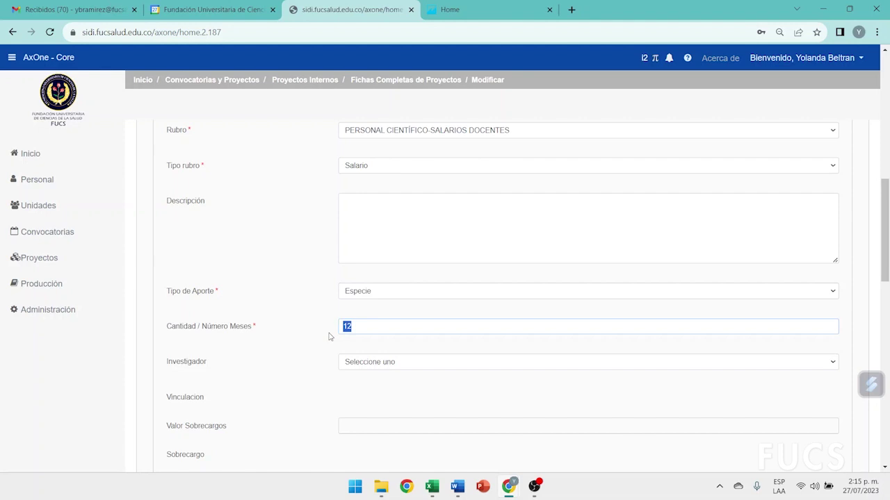
left_click(355, 364)
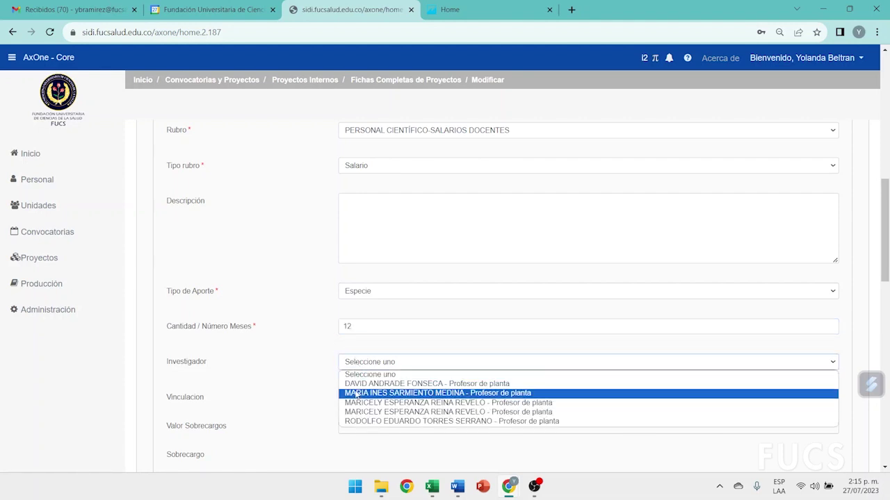
left_click(351, 383)
scroll(280, 322, "down", 3)
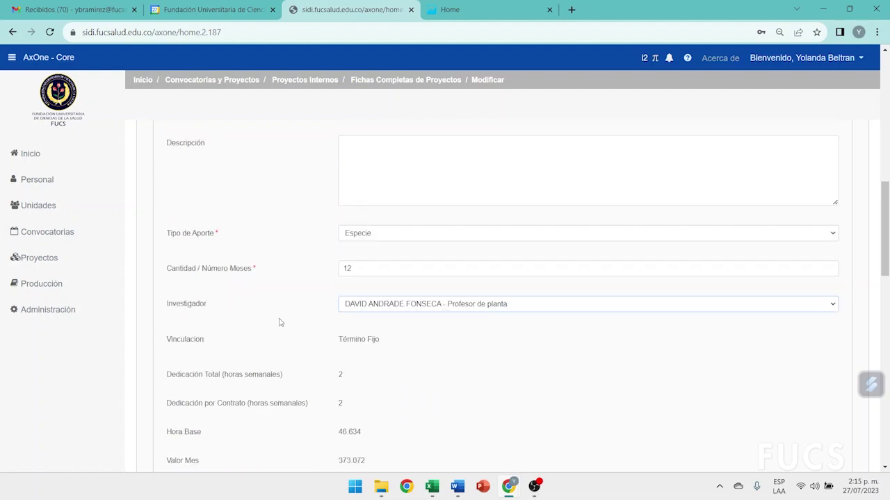
scroll(280, 322, "up", 8)
left_click(151, 271)
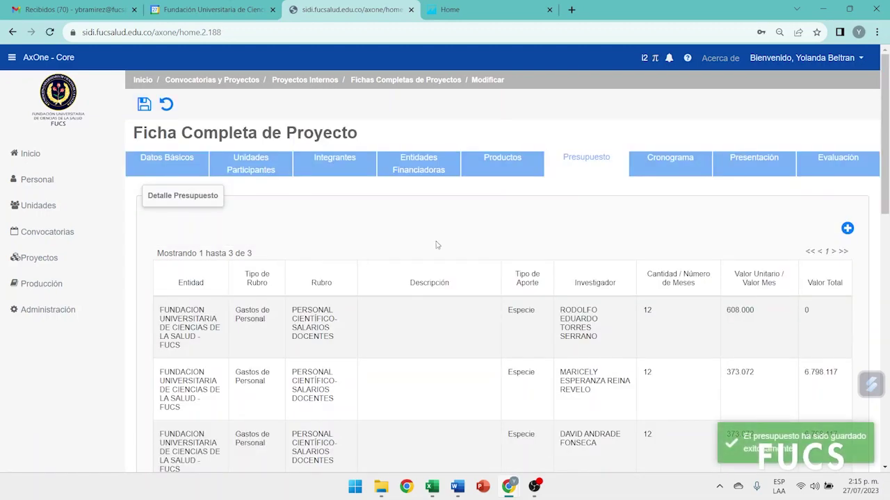
Start a fourth budget line and fill in its order number
left_click(847, 228)
scroll(578, 258, "down", 4)
left_click(386, 209)
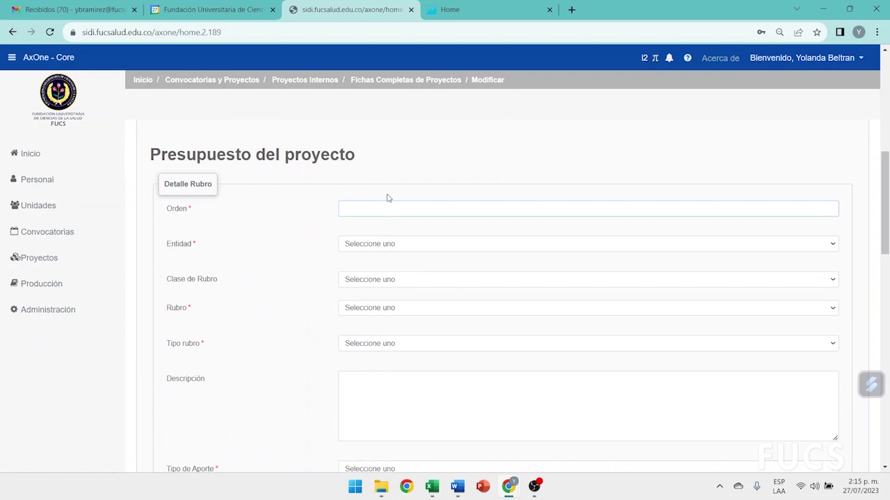
scroll(387, 198, "up", 3)
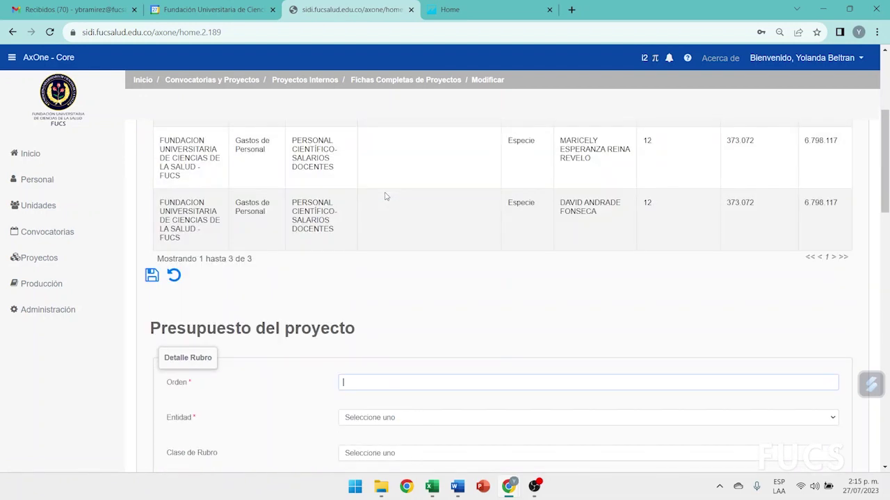
scroll(386, 197, "down", 2)
Assign it to FUCS under Gastos de Personal, PERSONAL CIENTÍFICO-SALARIOS DOCENTES, type Salario
left_click(362, 300)
left_click(403, 332)
scroll(403, 305, "down", 1)
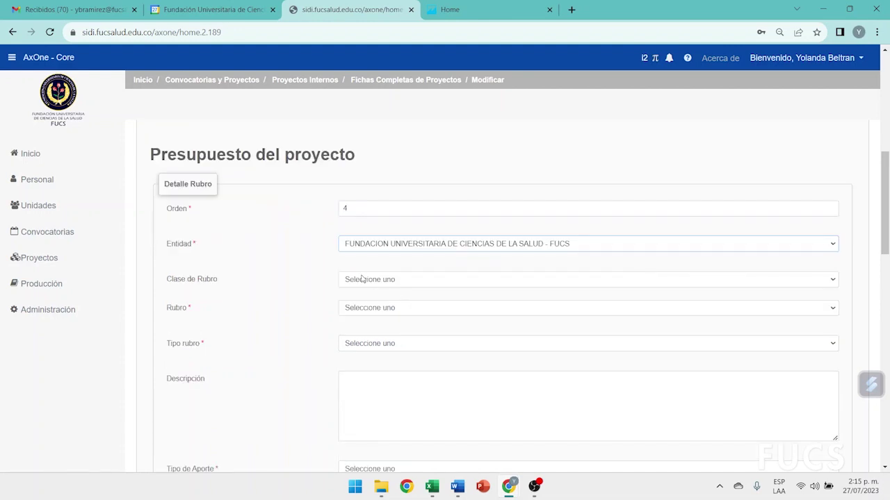
left_click(362, 279)
left_click(364, 299)
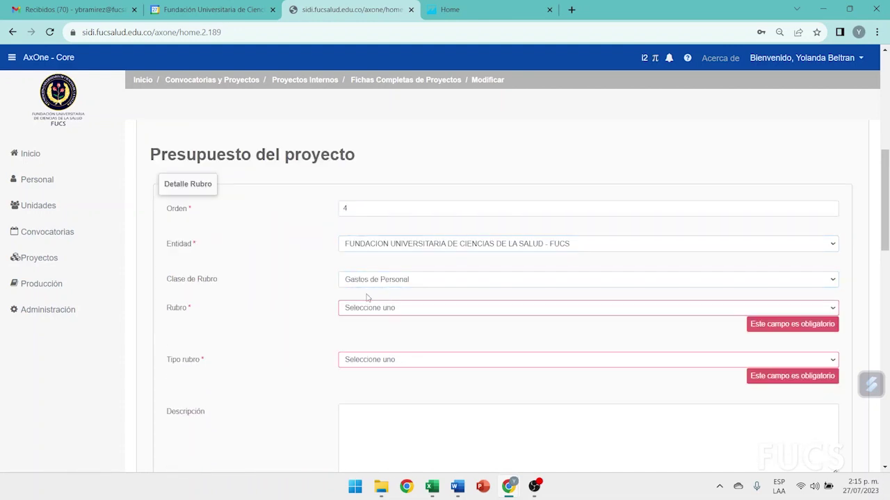
left_click(358, 314)
left_click(361, 350)
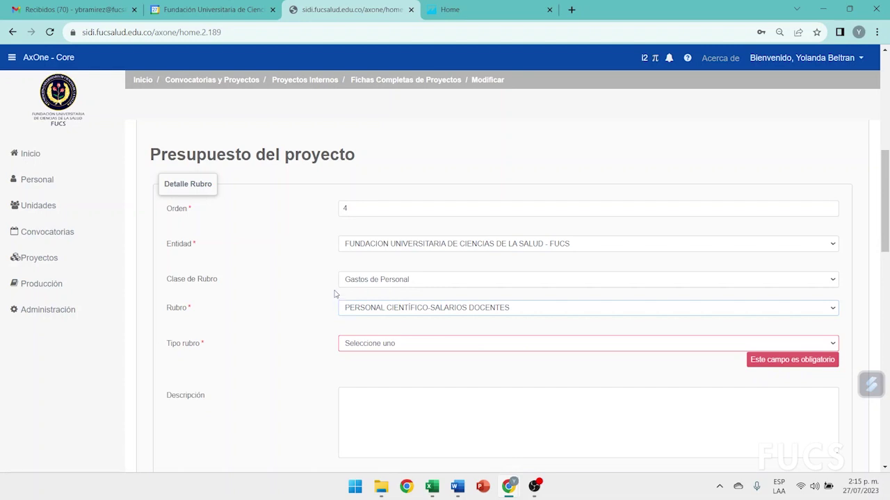
scroll(334, 294, "down", 2)
left_click(370, 230)
left_click(360, 253)
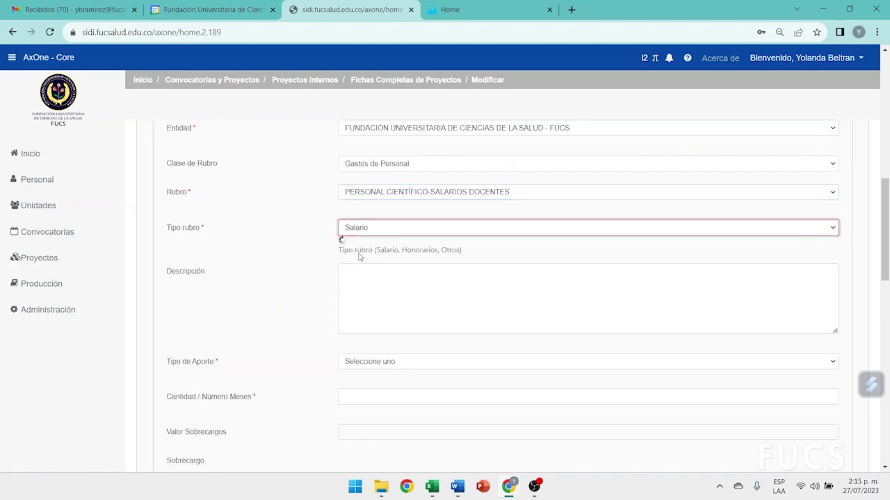
Make it an in-kind (Especie) contribution, choose the researcher, and save the line
scroll(390, 264, "down", 1)
left_click(360, 294)
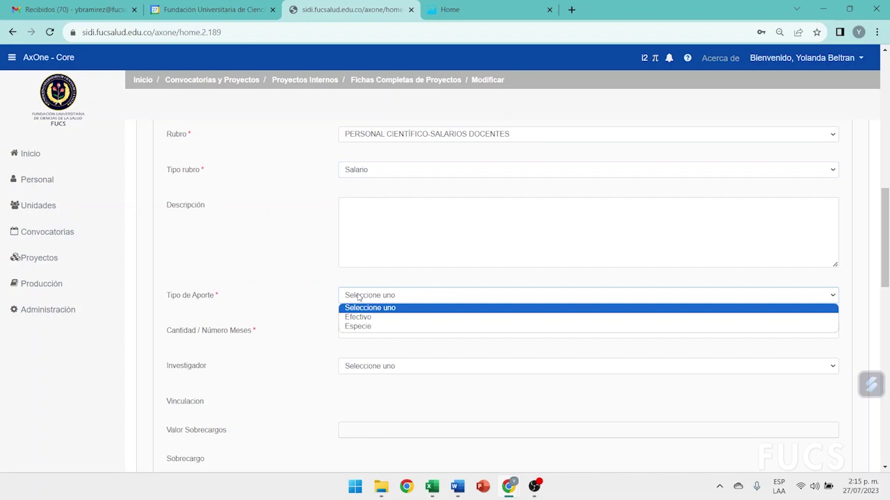
left_click(360, 324)
scroll(370, 313, "up", 3)
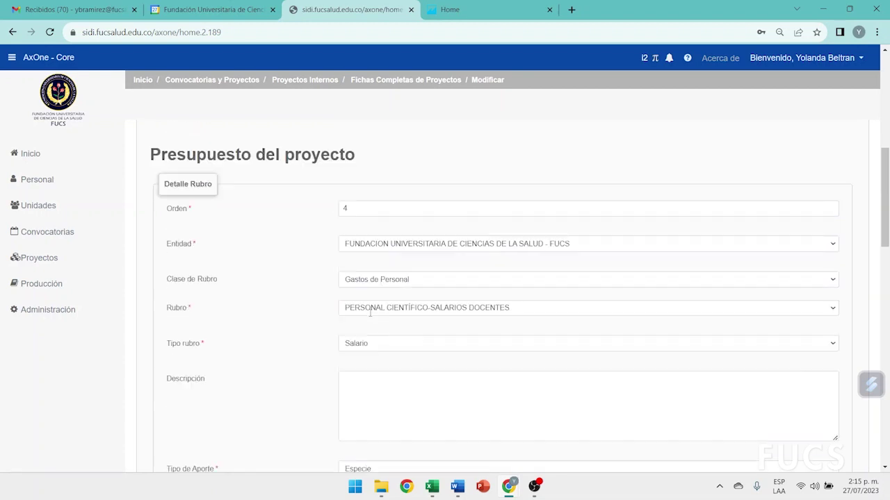
scroll(370, 316, "down", 3)
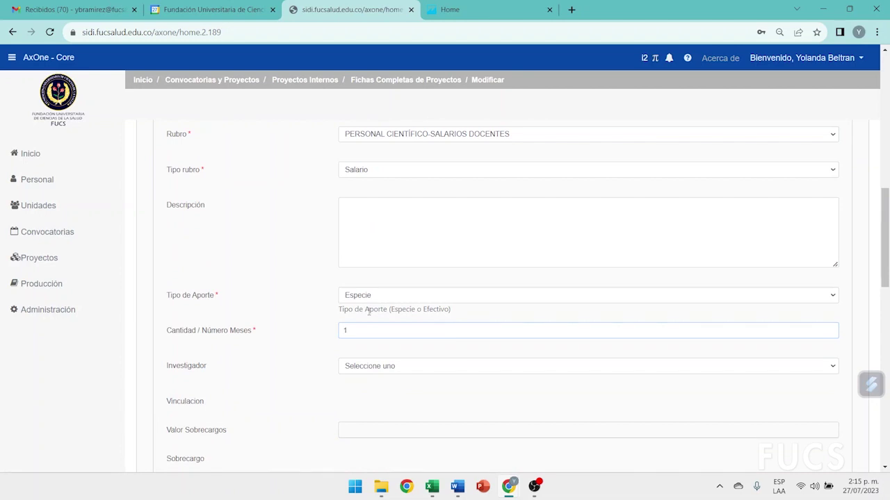
scroll(306, 317, "down", 2)
left_click(358, 249)
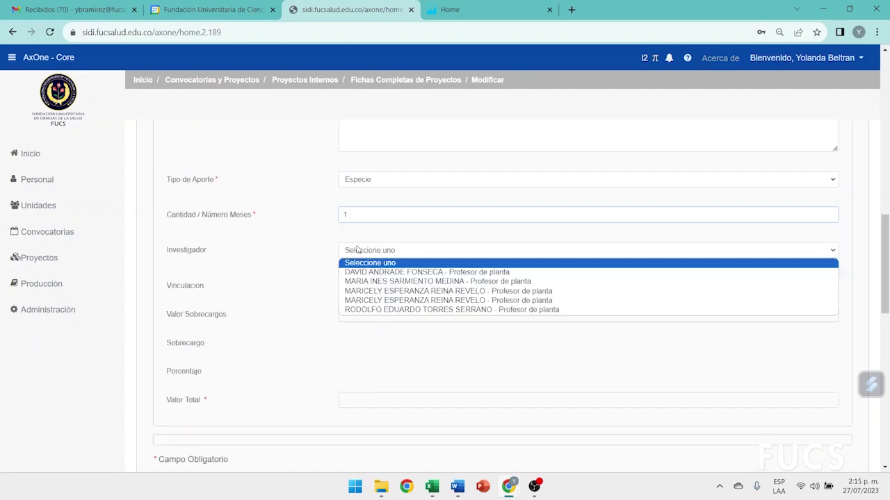
left_click(363, 282)
scroll(441, 318, "down", 3)
scroll(441, 317, "up", 10)
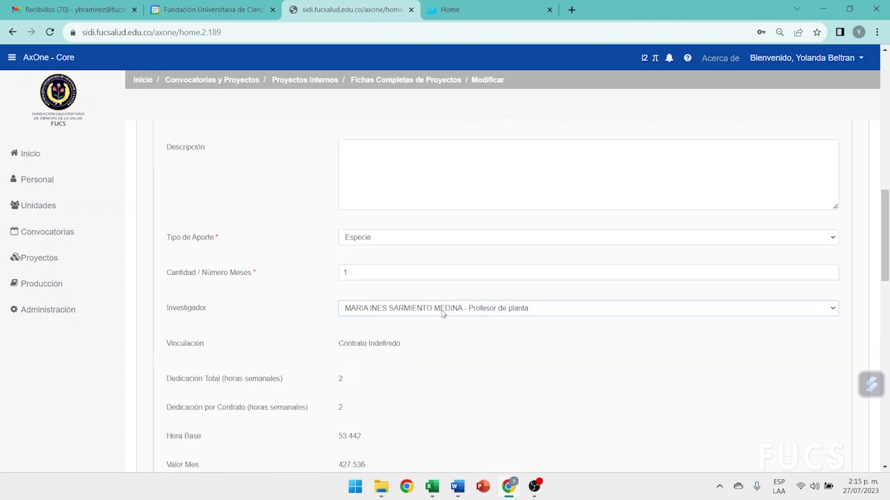
left_click(152, 219)
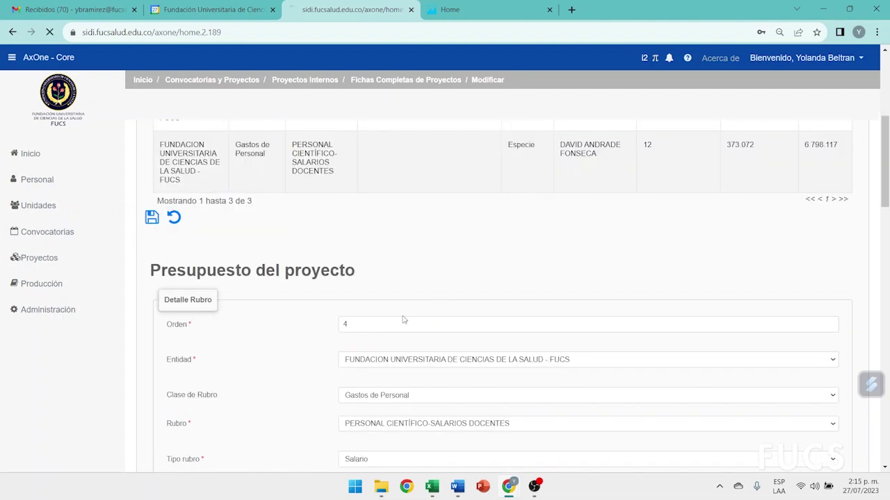
Review the budget table, now listing four lines, and start a new budget item
scroll(549, 273, "down", 3)
scroll(549, 272, "up", 2)
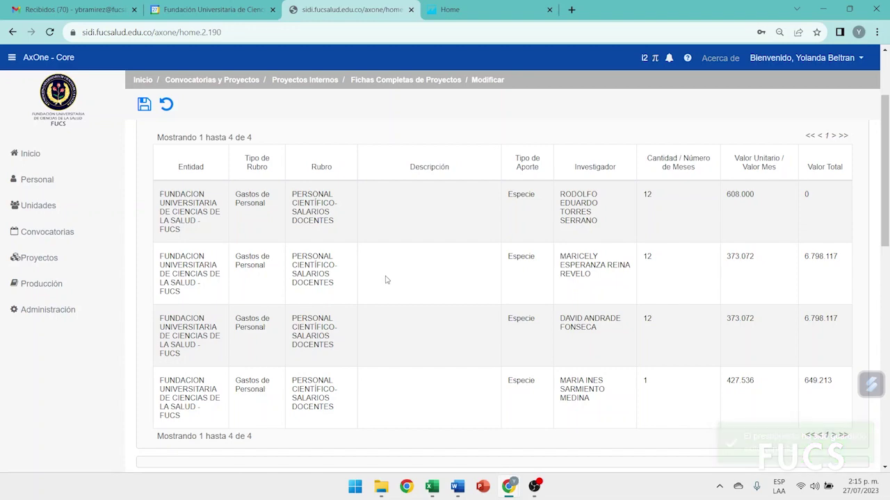
scroll(392, 276, "up", 2)
scroll(391, 276, "down", 1)
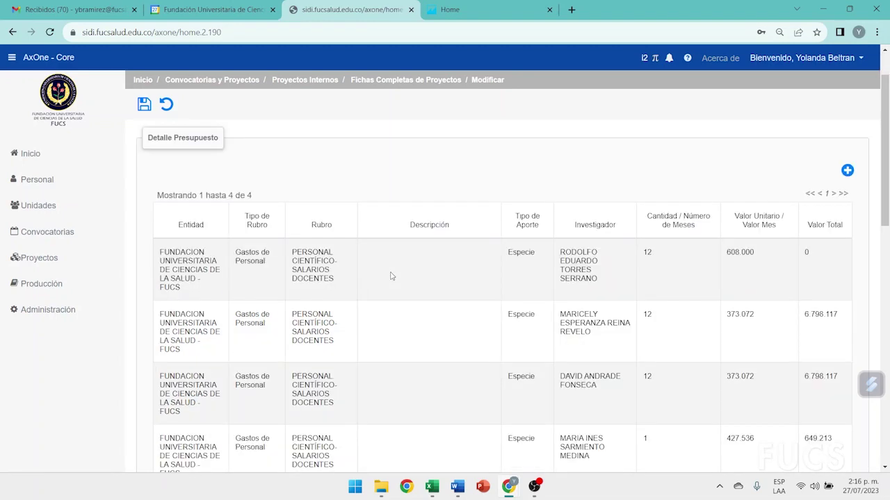
scroll(391, 276, "down", 1)
scroll(429, 330, "up", 2)
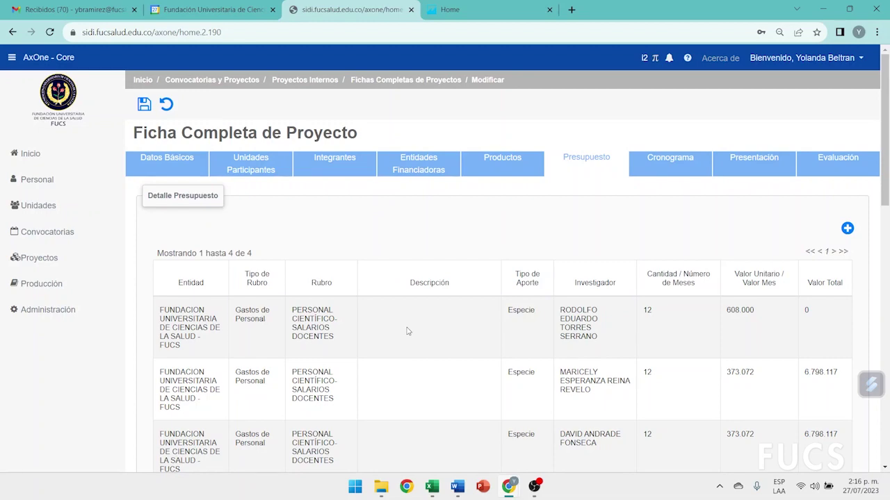
left_click(847, 228)
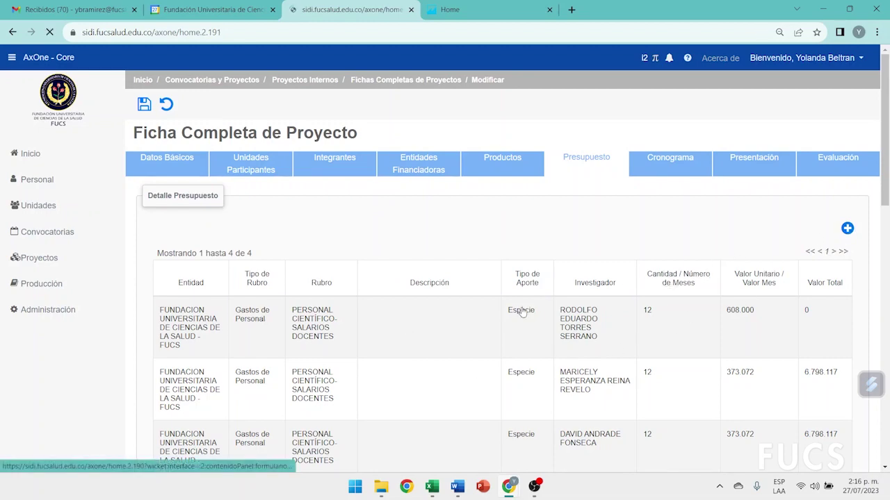
Set order 5, Entidad FUCS, class Gastos Generales, heading SALIDAS DE CAMPO-HONORARIOS OTROS
scroll(356, 339, "down", 1)
left_click(361, 381)
scroll(364, 380, "down", 1)
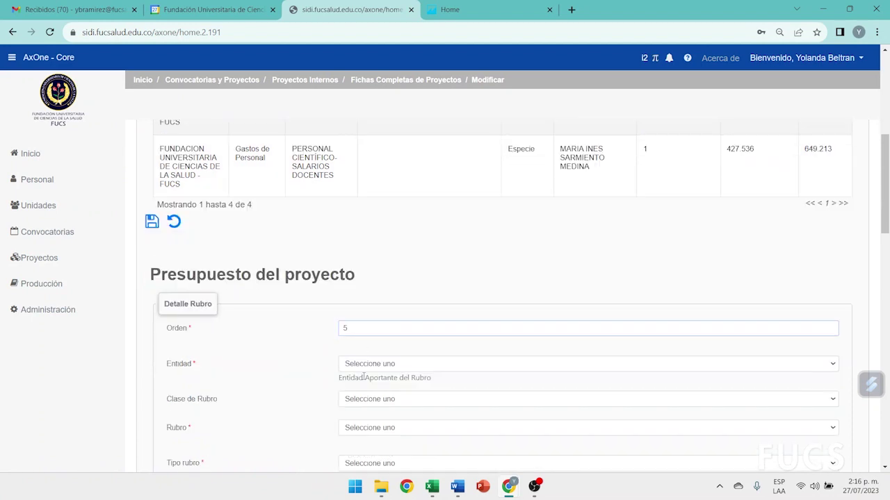
scroll(364, 379, "down", 2)
left_click(362, 249)
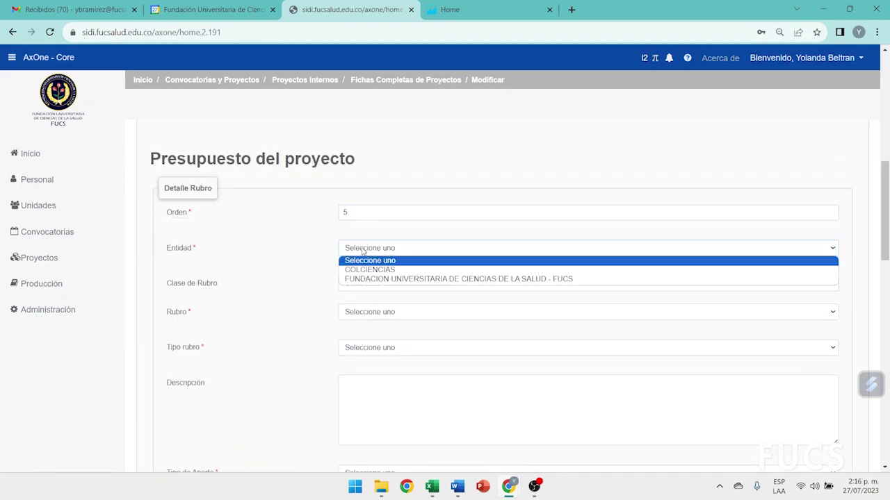
left_click(363, 279)
left_click(386, 283)
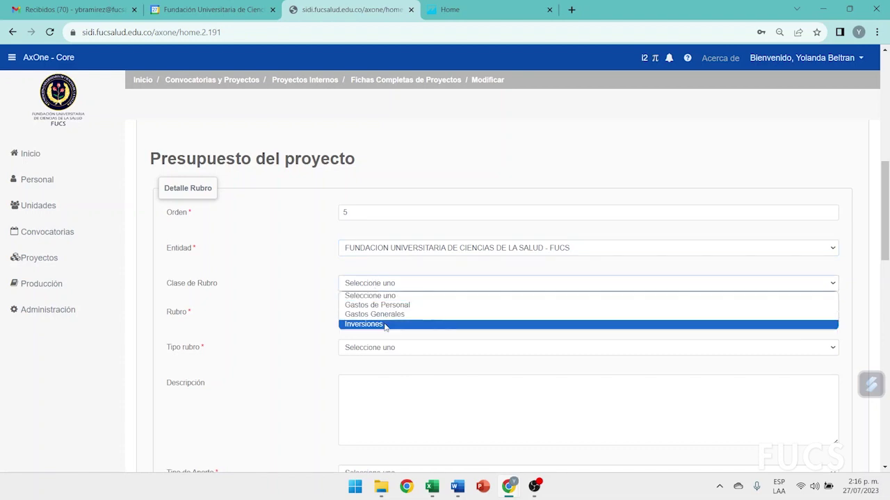
left_click(375, 314)
left_click(385, 313)
scroll(401, 224, "down", 1)
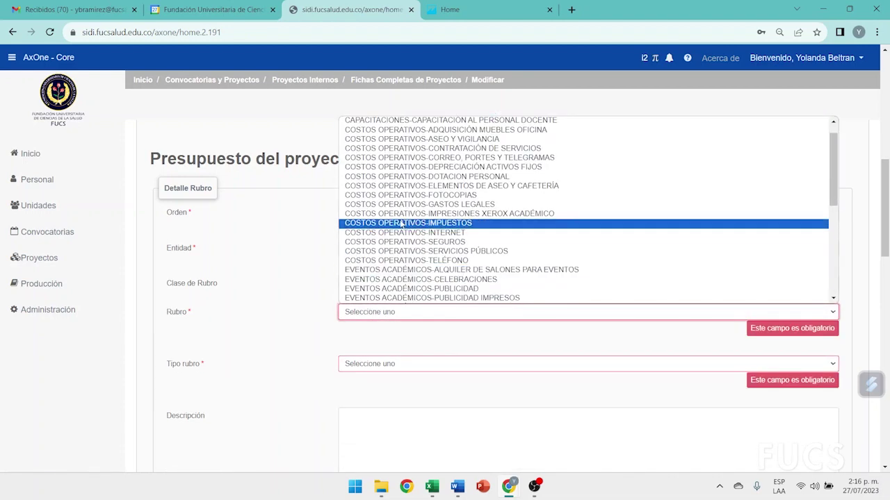
scroll(393, 179, "up", 1)
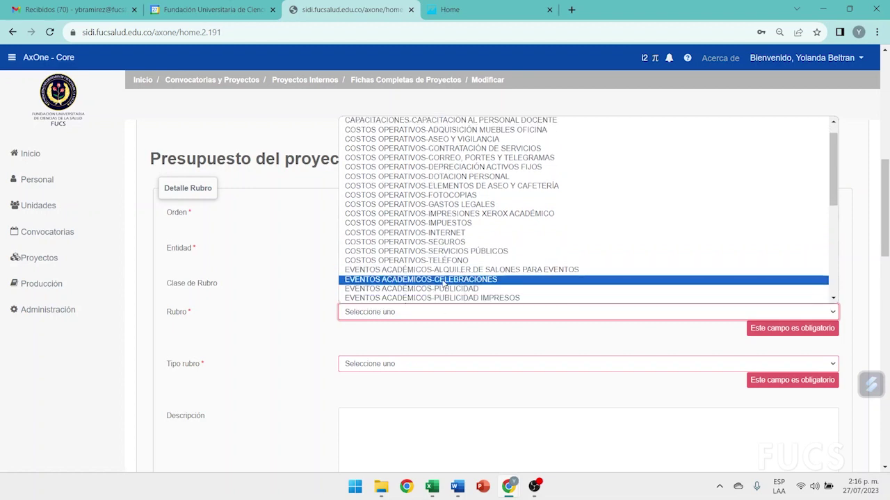
scroll(446, 283, "down", 5)
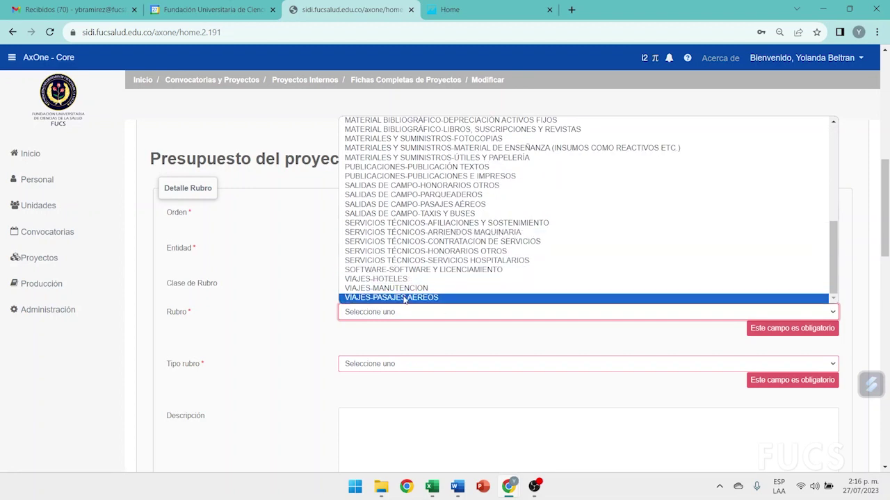
left_click(396, 185)
Set the heading type to Otros and the contribution to cash (Efectivo)
scroll(389, 295, "down", 1)
left_click(379, 289)
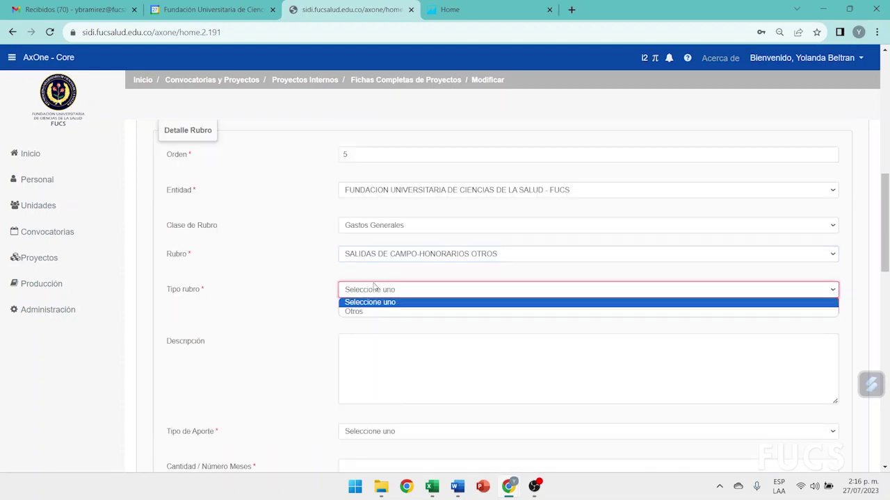
left_click(361, 312)
scroll(408, 288, "down", 1)
scroll(408, 288, "down", 1)
left_click(354, 304)
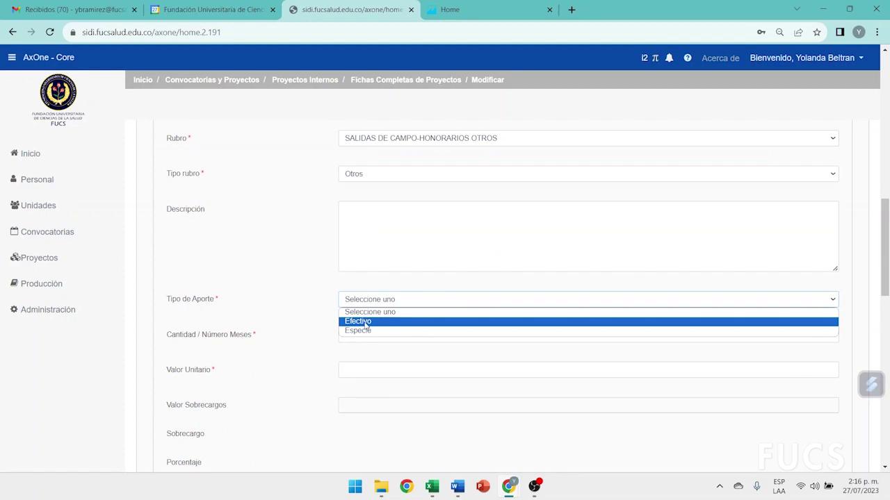
left_click(366, 324)
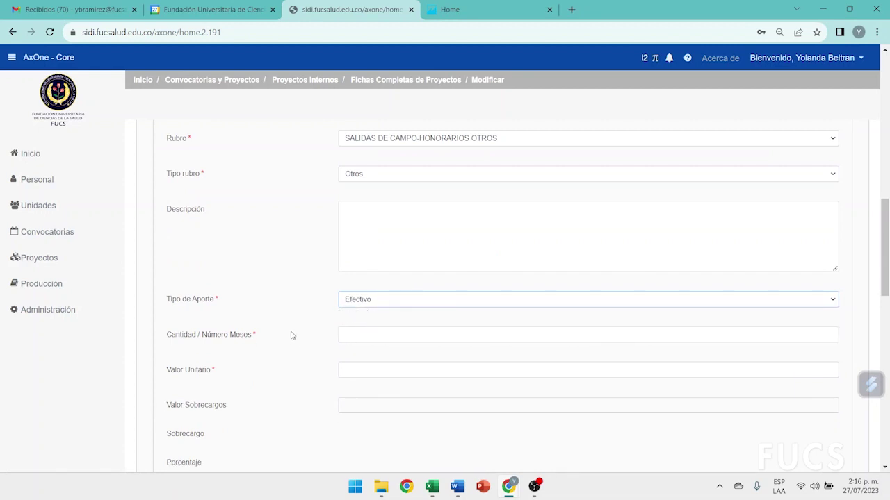
Enter quantity 1 at a unit value of 1.000.000 and save the item
scroll(363, 289, "down", 1)
left_click(362, 276)
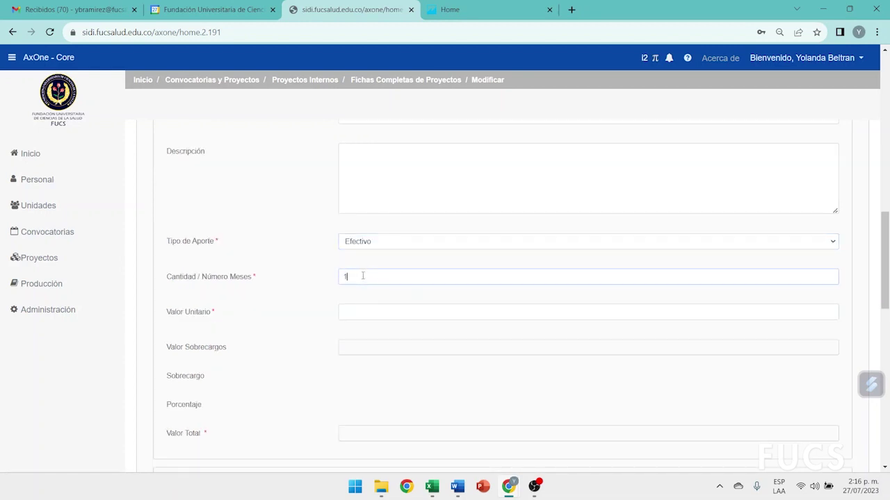
left_click(348, 318)
left_click_drag(162, 312, 226, 325)
left_click(354, 314)
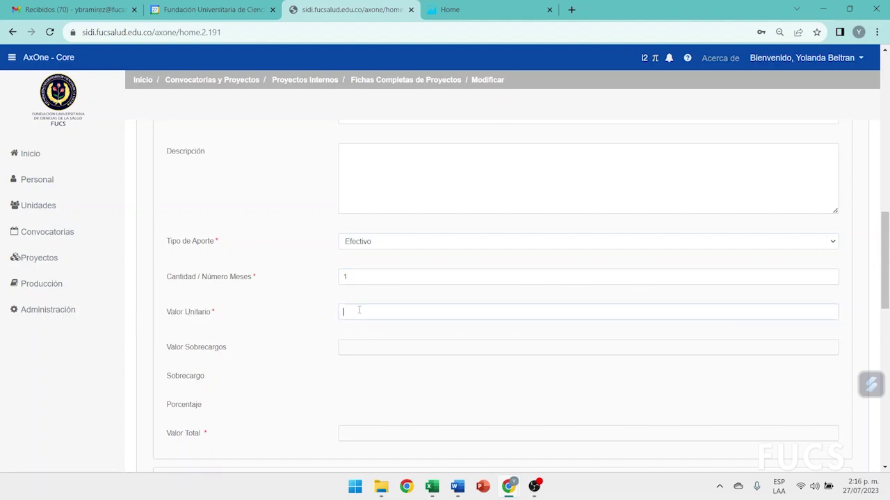
left_click(263, 304)
scroll(263, 304, "up", 5)
left_click(151, 223)
left_click(847, 229)
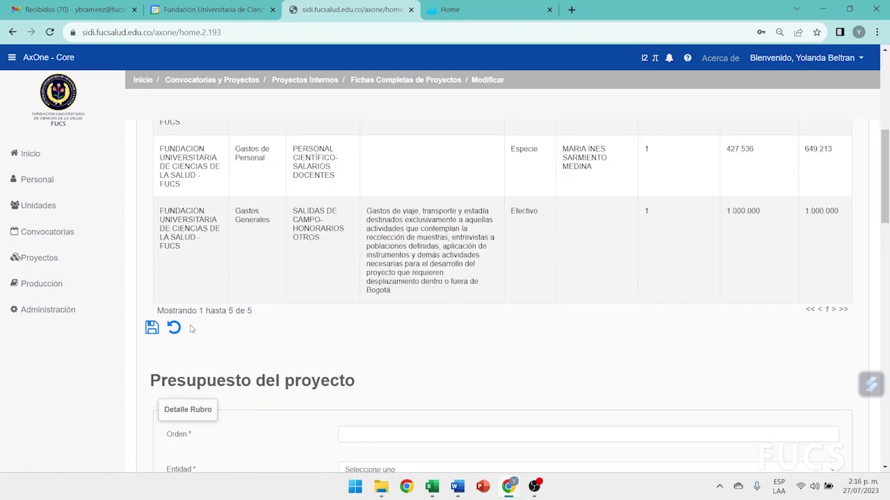
scroll(318, 325, "down", 2)
Start budget item 6: FUCS, Inversiones, EQUIPOS-ADQUISICIÓN EQUIPOS MÉDICOS, heading type Otros
left_click(359, 314)
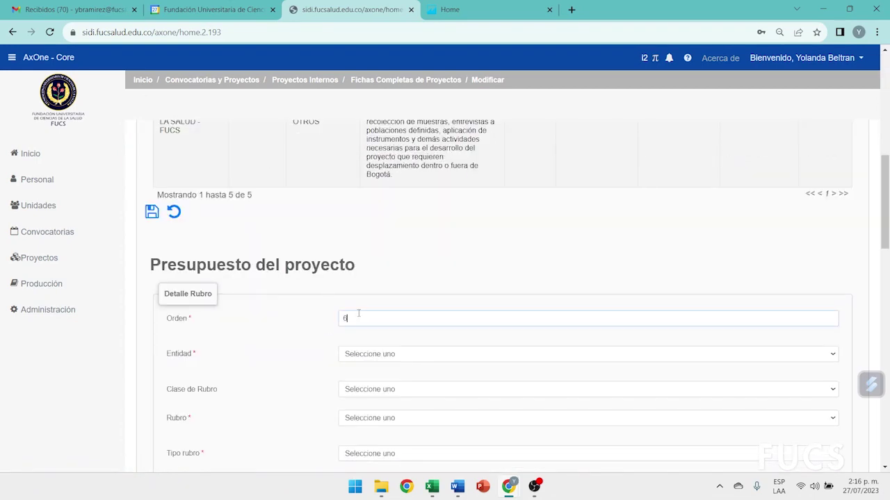
scroll(358, 310, "down", 1)
left_click(358, 298)
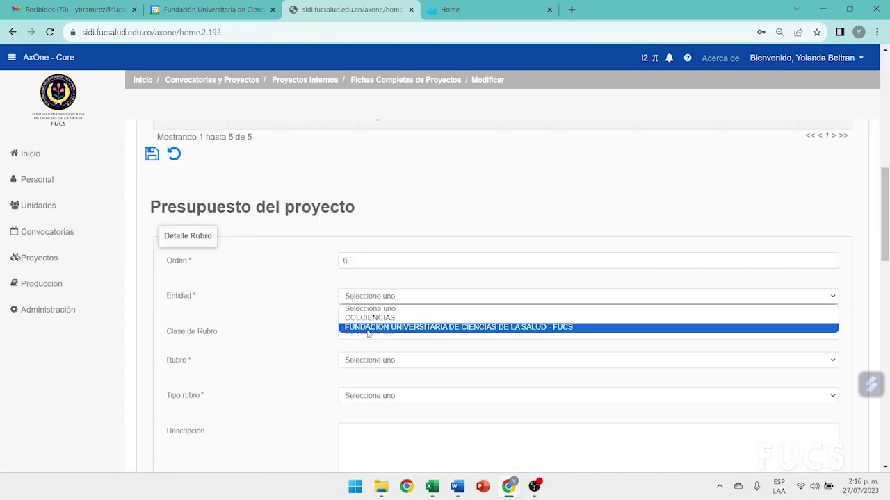
left_click(369, 328)
left_click(370, 332)
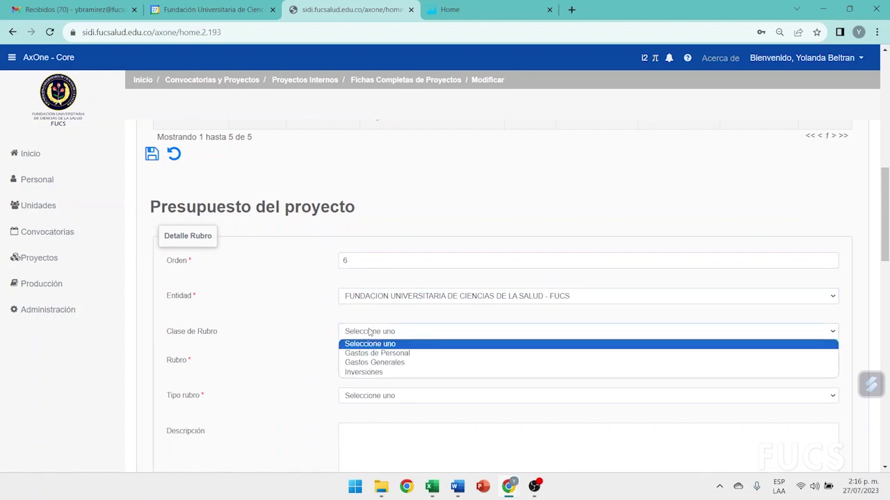
left_click(364, 372)
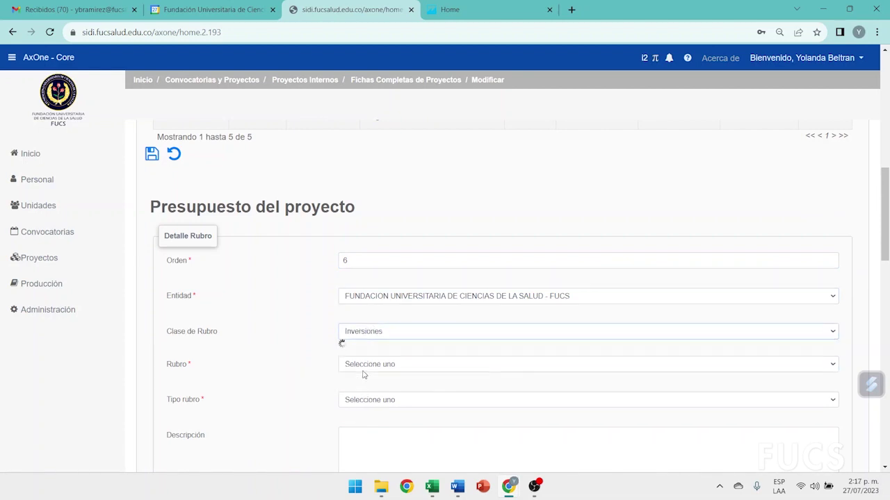
left_click(376, 366)
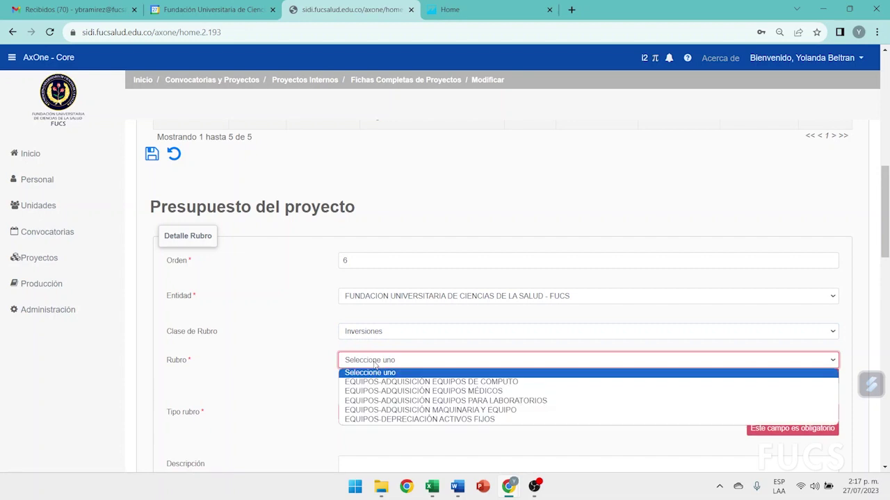
left_click(382, 391)
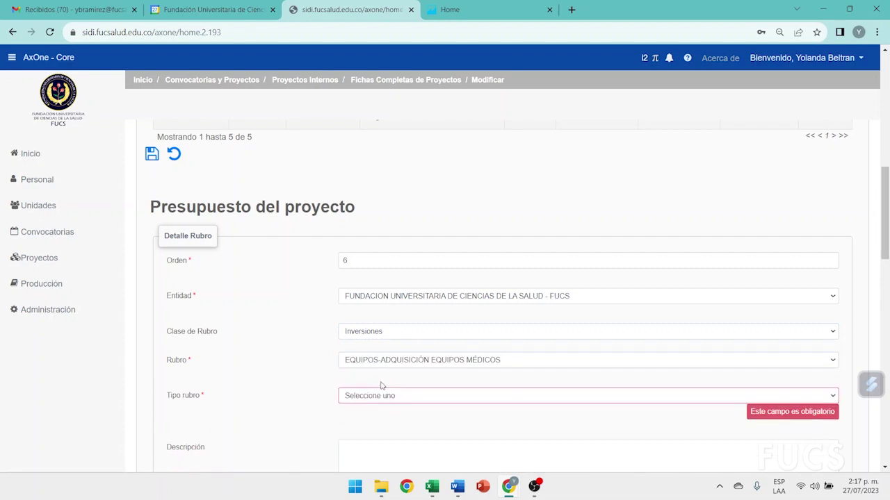
scroll(374, 359, "down", 3)
left_click(358, 221)
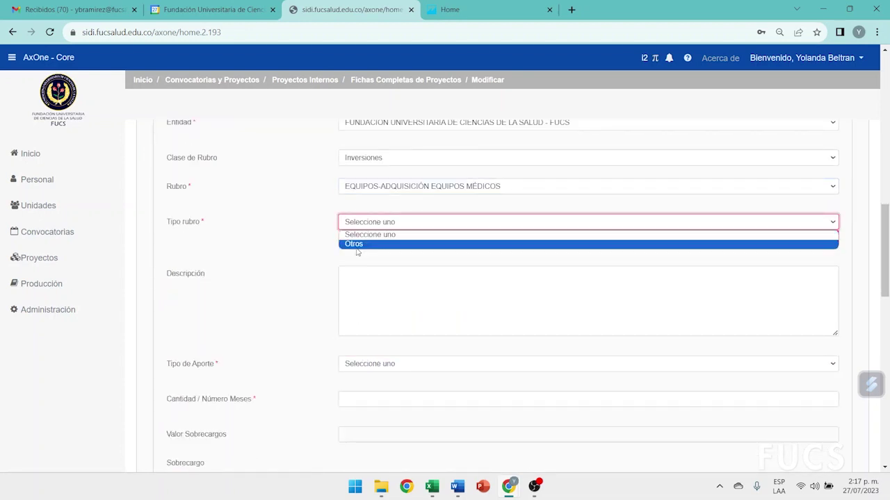
left_click(357, 244)
Make item 6 an Efectivo contribution of quantity 1 at 15.000.000 and save it
scroll(413, 302, "down", 1)
left_click(380, 291)
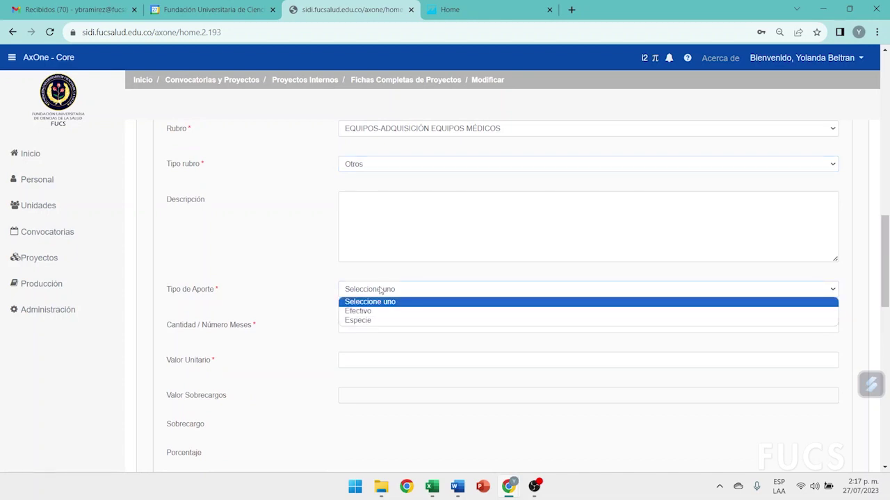
left_click(373, 313)
left_click(366, 320)
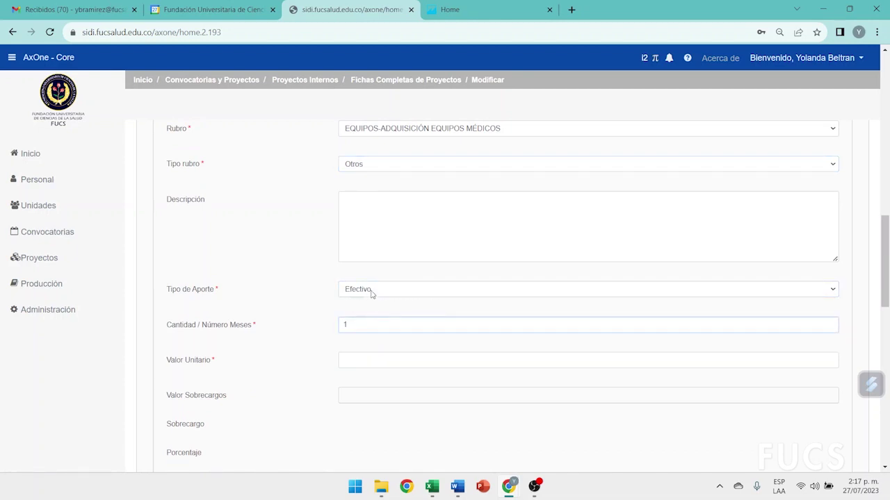
scroll(290, 341, "down", 1)
left_click(350, 309)
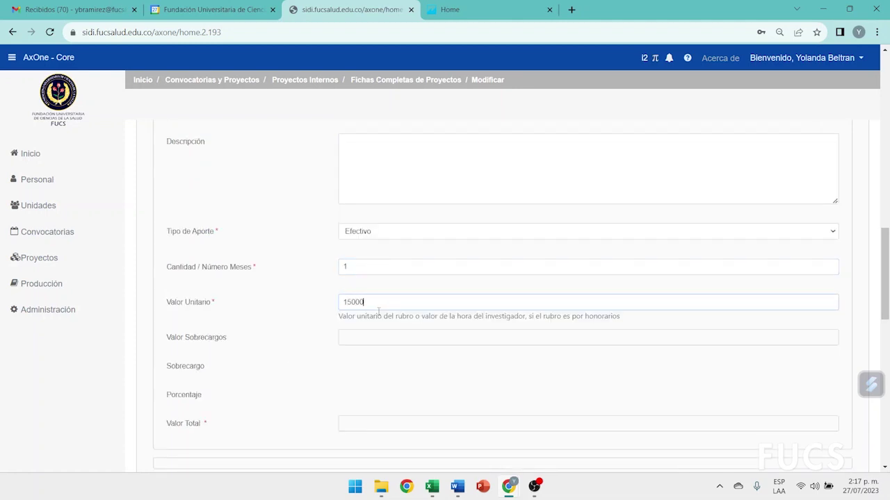
key("Return")
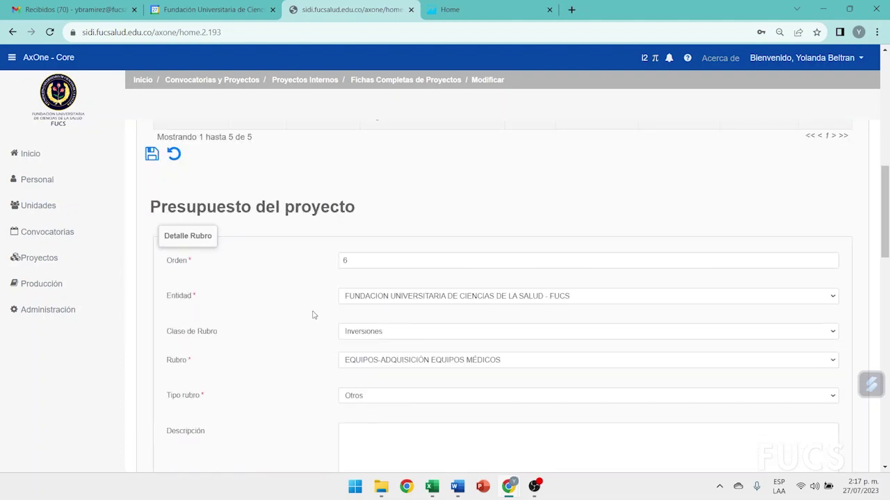
left_click(151, 269)
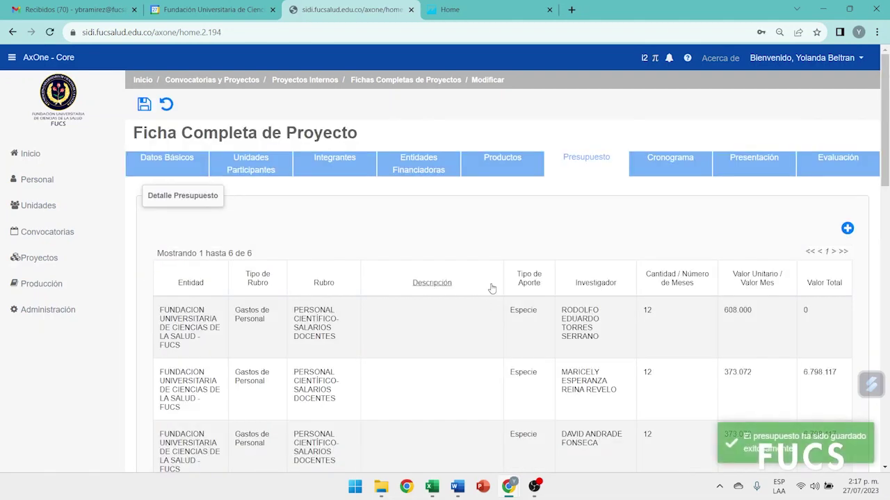
Return to the Entidades Financiadoras tab, where COLCIENCIAS and FUCS still show 0
scroll(535, 344, "down", 3)
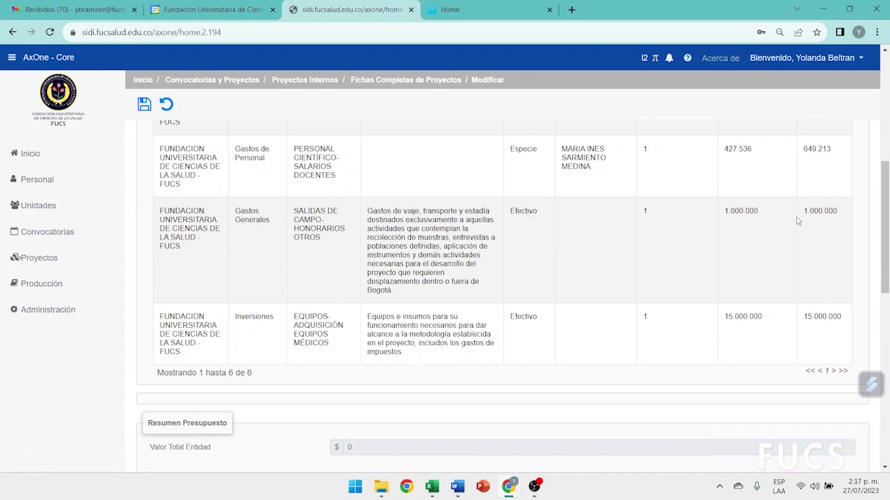
scroll(644, 352, "up", 3)
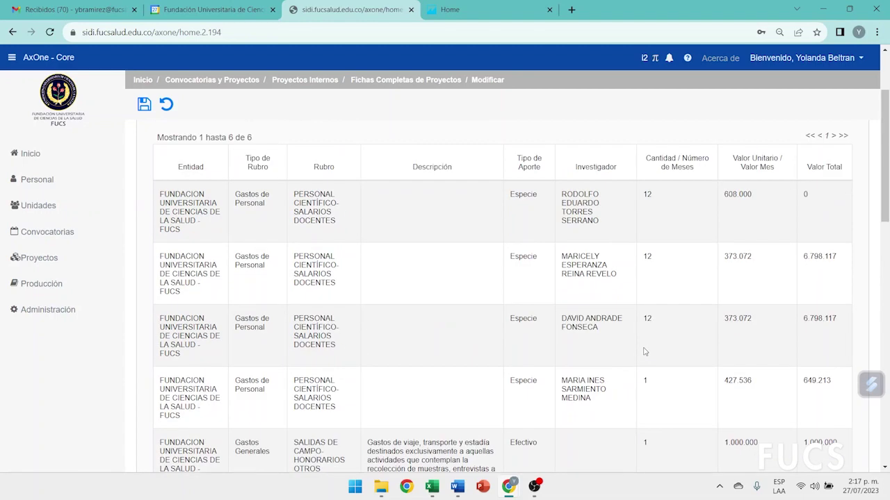
scroll(644, 352, "up", 2)
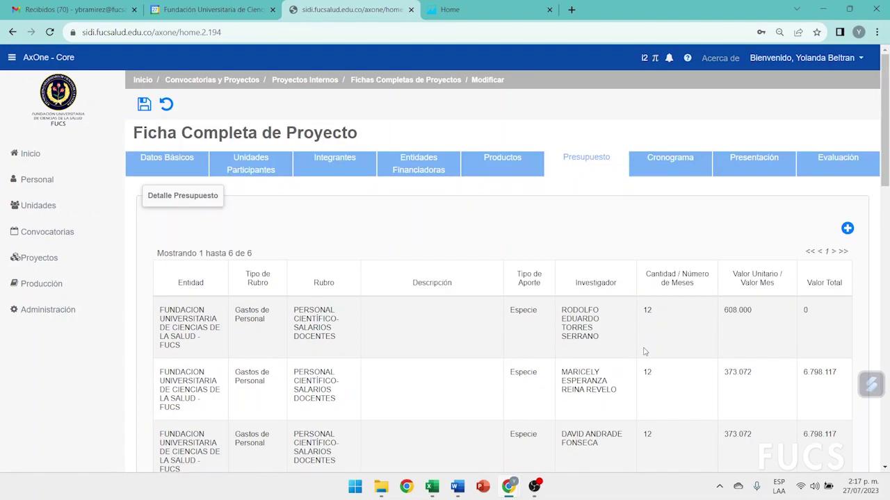
left_click(417, 160)
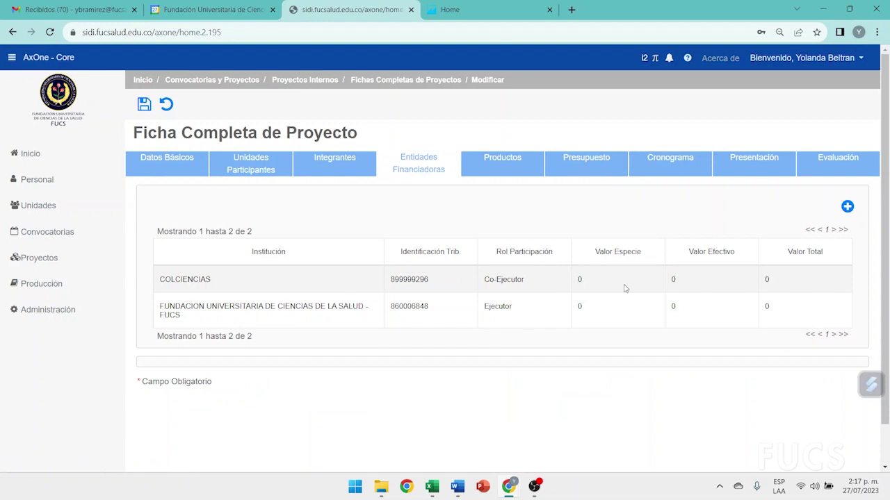
Edit the FUCS entry and set Valor Especie to the registered in-kind total 14.245.447
left_click(190, 314)
left_click(153, 353)
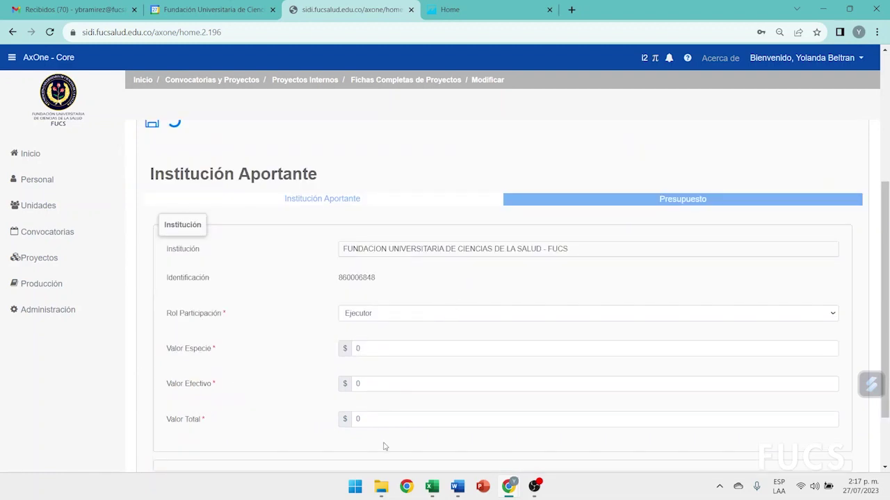
left_click_drag(160, 356, 231, 354)
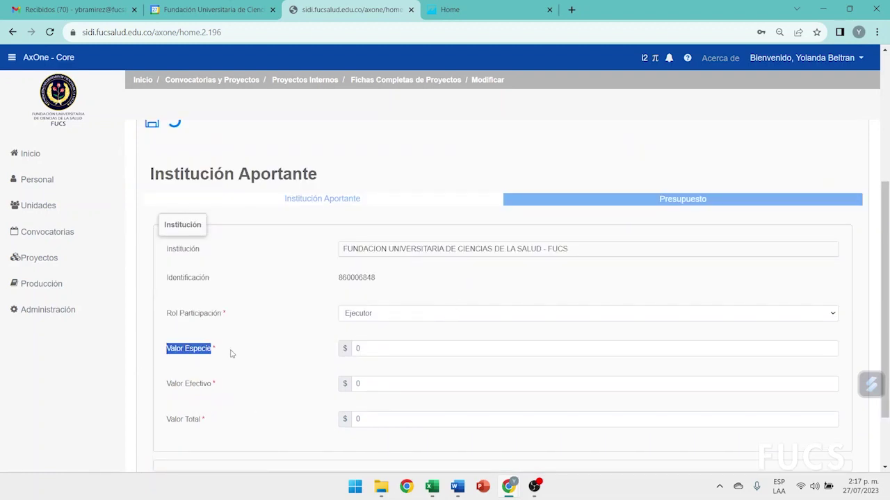
left_click_drag(165, 387, 235, 383)
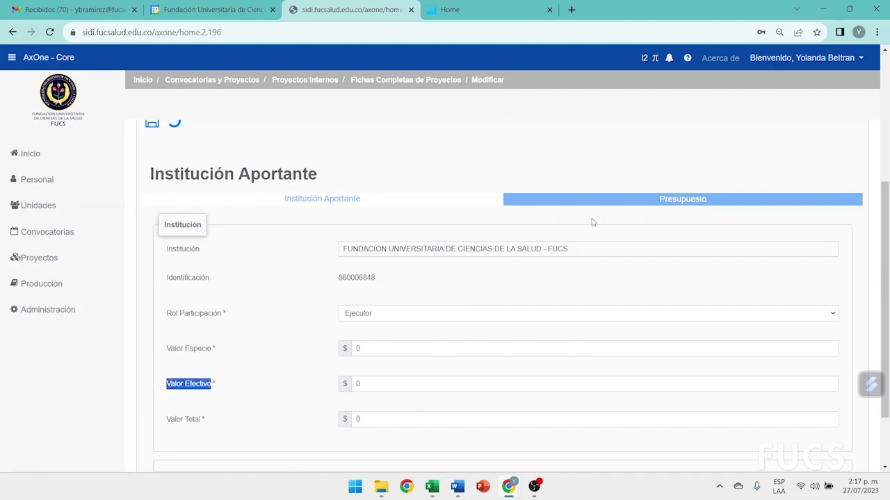
left_click(622, 201)
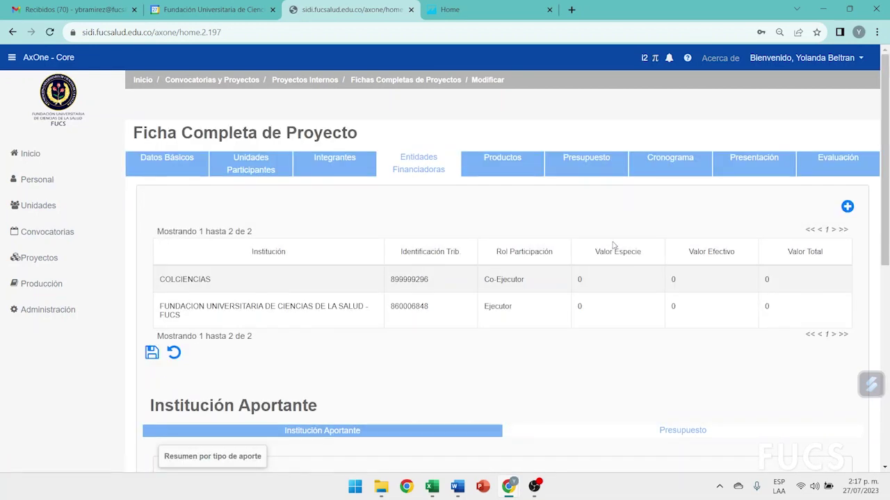
scroll(614, 244, "down", 3)
scroll(582, 344, "down", 1)
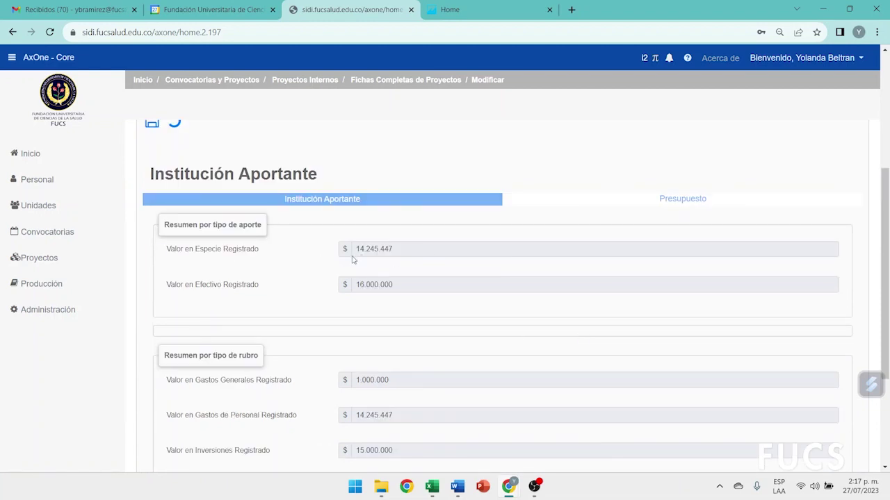
left_click_drag(355, 251, 425, 258)
key("ctrl+c")
left_click(327, 207)
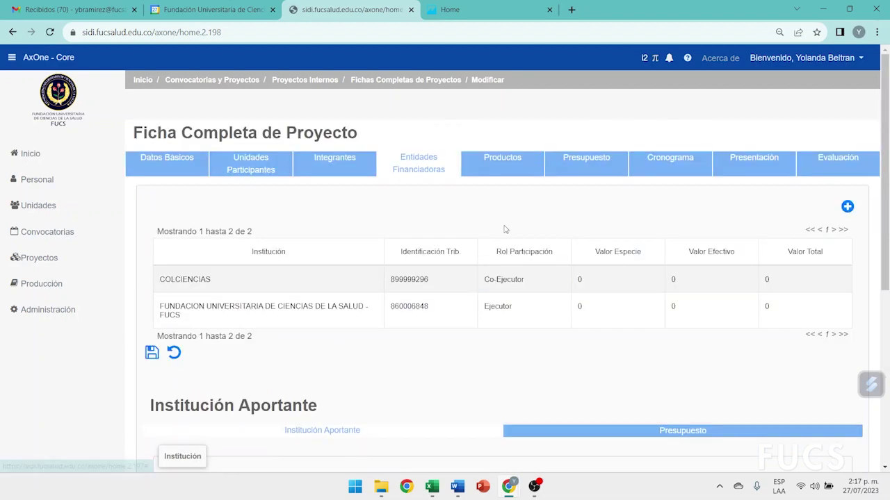
left_click(341, 293)
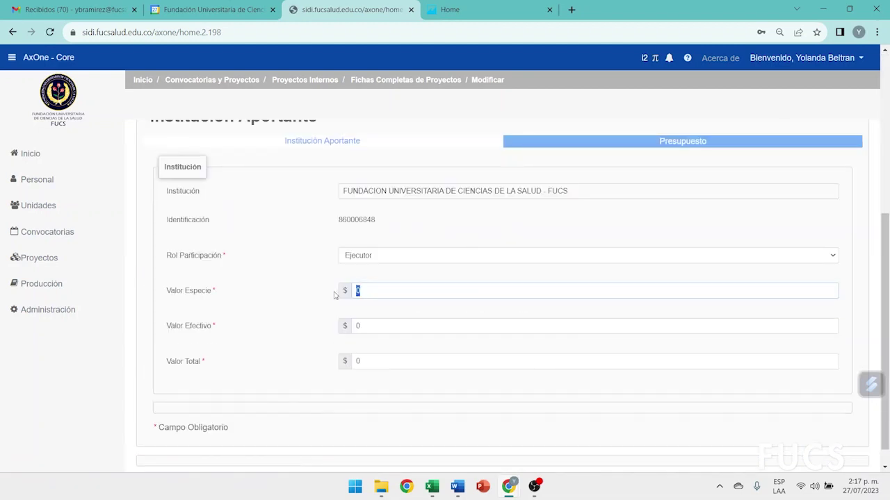
key("ctrl+v")
left_click(306, 308)
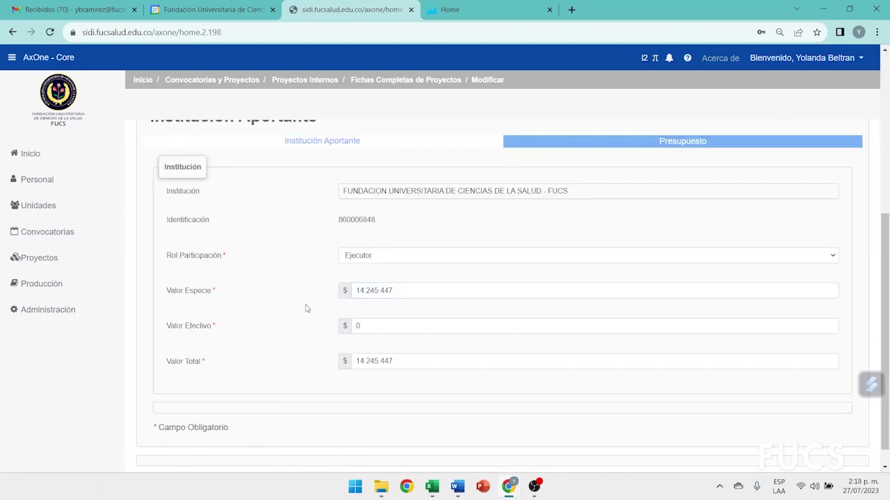
Set FUCS's Valor Efectivo to the registered cash total 16.000.000 and save (total 30.245.447)
left_click(633, 143)
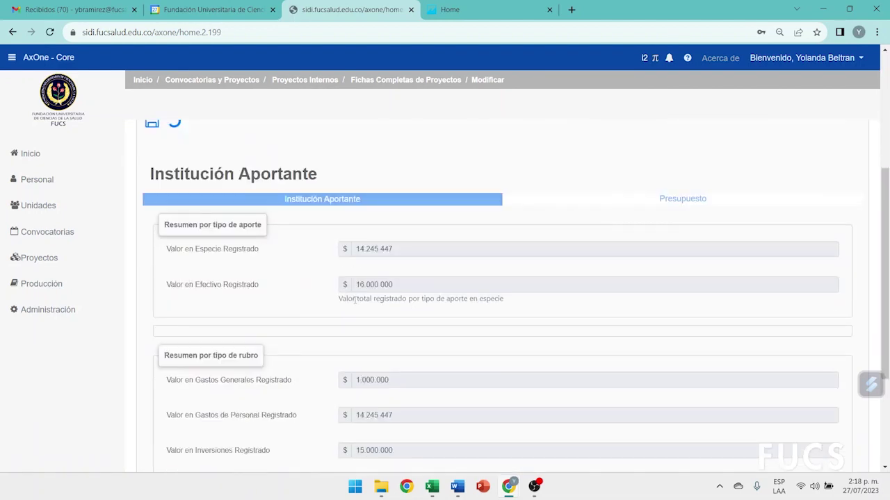
left_click_drag(356, 285, 449, 292)
key("ctrl+c")
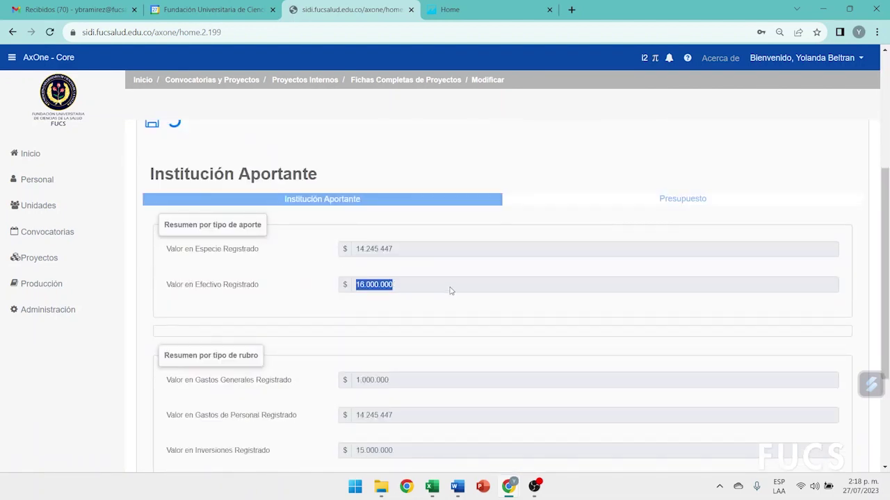
left_click(314, 204)
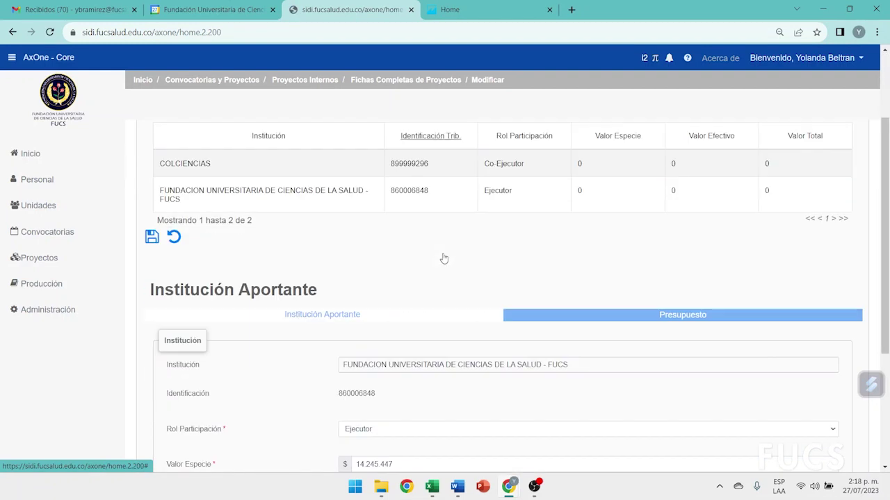
scroll(444, 258, "down", 2)
double_click(355, 384)
key("ctrl+v")
left_click(275, 336)
scroll(276, 335, "up", 2)
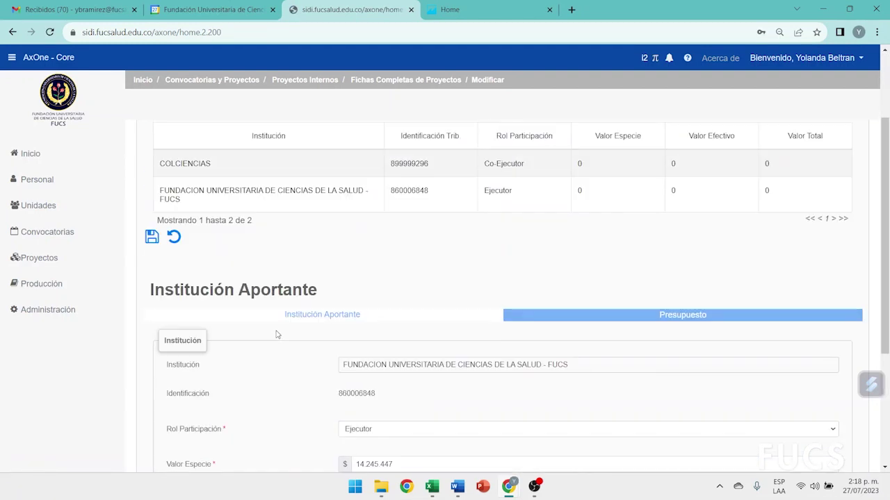
left_click(152, 237)
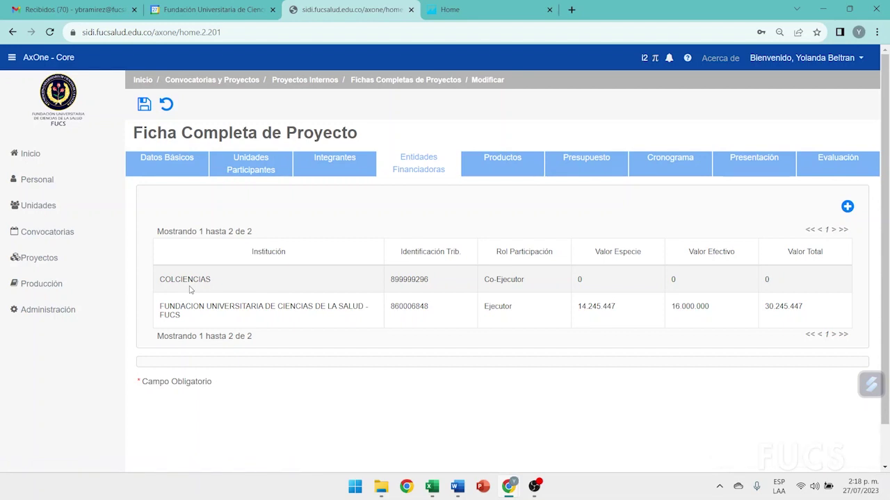
Start budget item 7 under Presupuesto: Orden 7, COLCIENCIAS, Gastos Generales
left_click(597, 165)
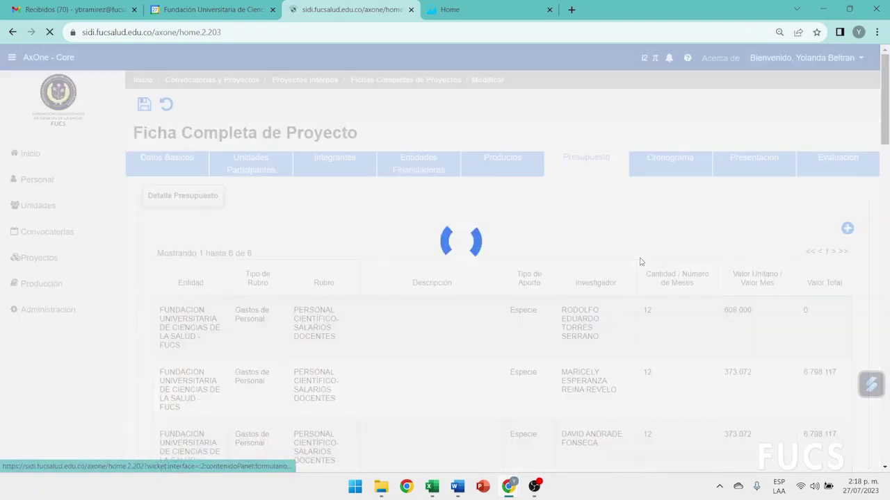
scroll(641, 260, "down", 6)
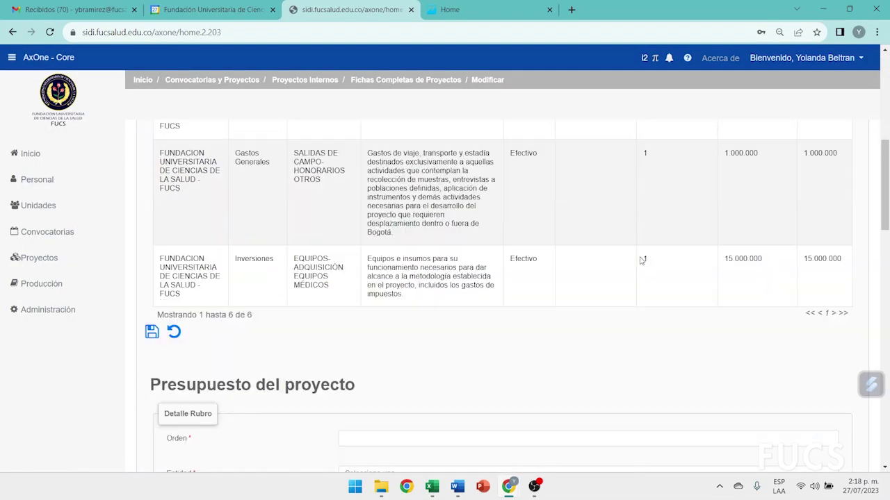
left_click_drag(157, 316, 186, 317)
scroll(336, 333, "down", 2)
left_click(364, 320)
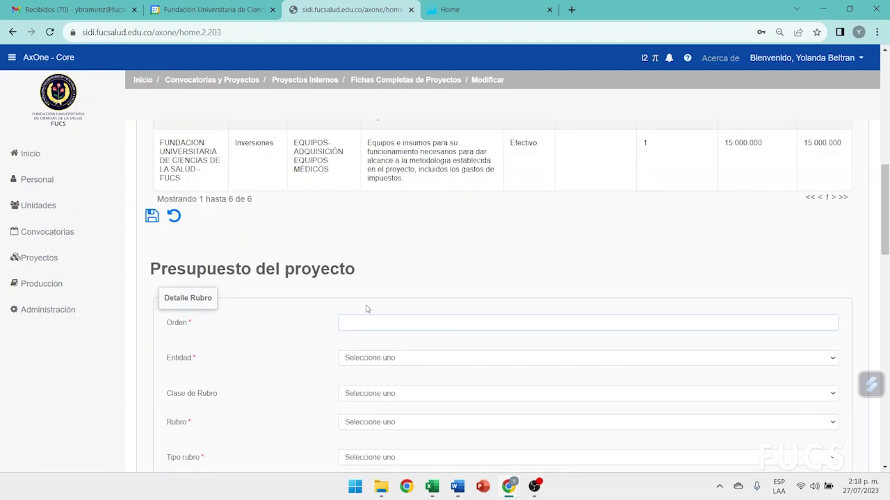
scroll(367, 309, "down", 1)
left_click(359, 303)
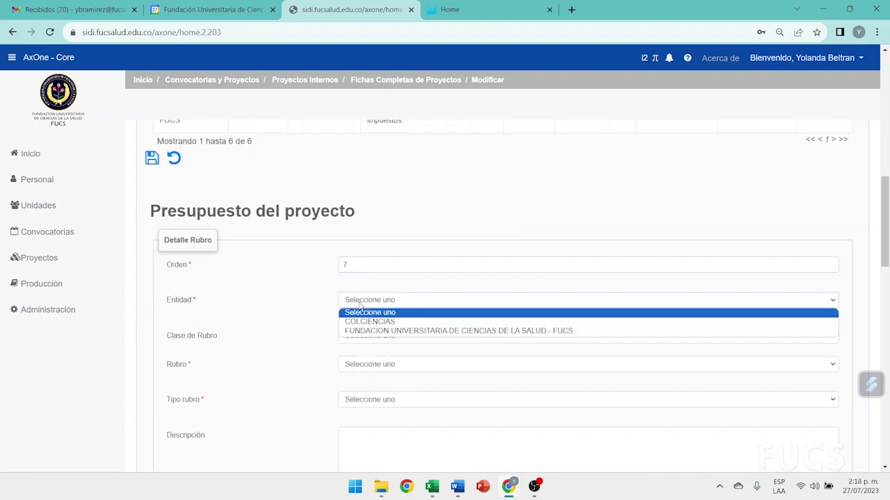
left_click(366, 321)
scroll(439, 285, "down", 1)
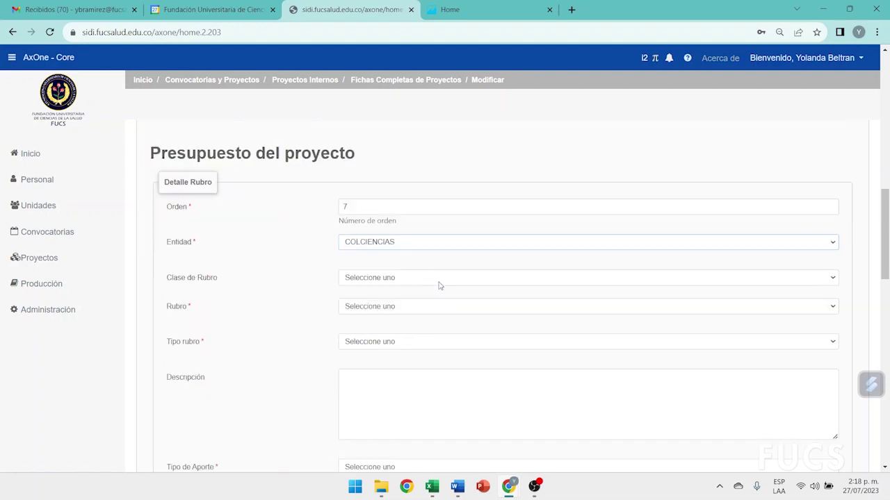
left_click(370, 280)
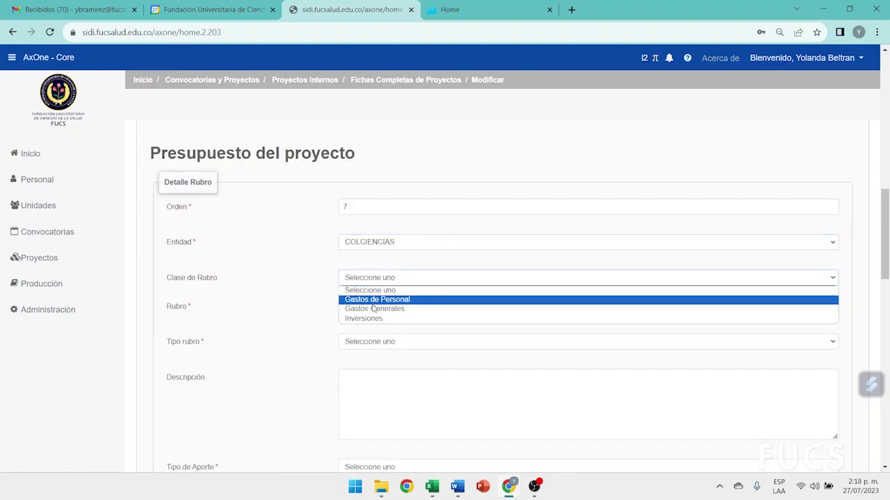
left_click(372, 308)
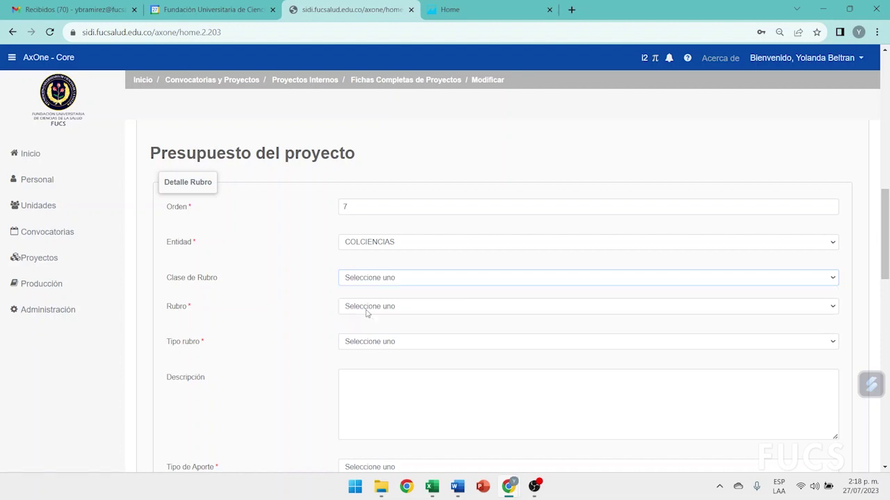
Give item 7 the CAPACITACIÓN AL PERSONAL ADMÓN. heading, Otros, Efectivo, 1 × 10.000.000, and save
scroll(427, 295, "down", 1)
left_click(381, 252)
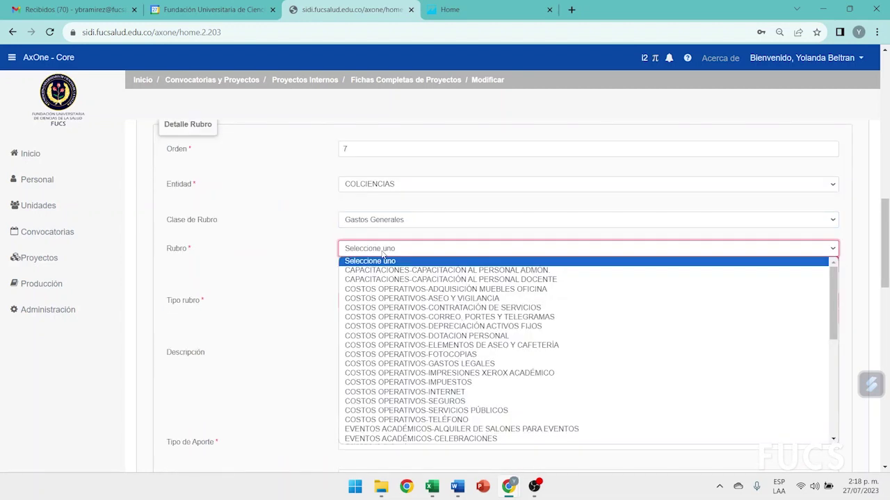
left_click(381, 274)
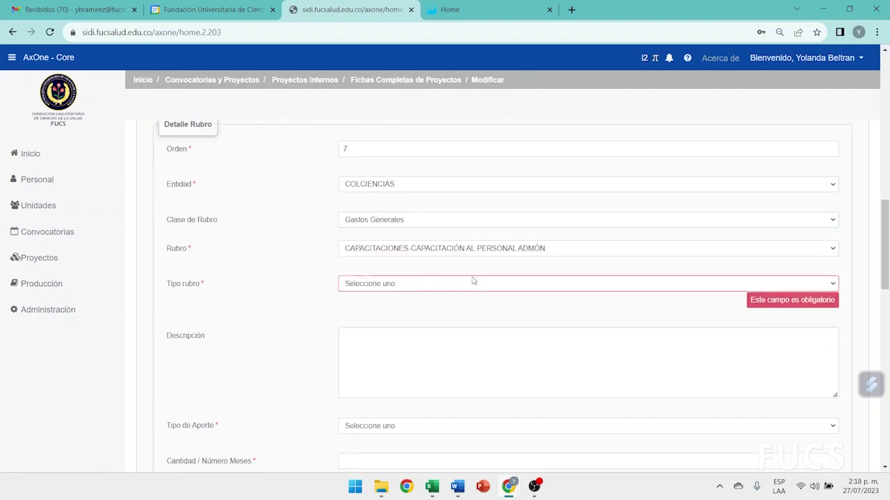
scroll(470, 276, "down", 1)
left_click(417, 229)
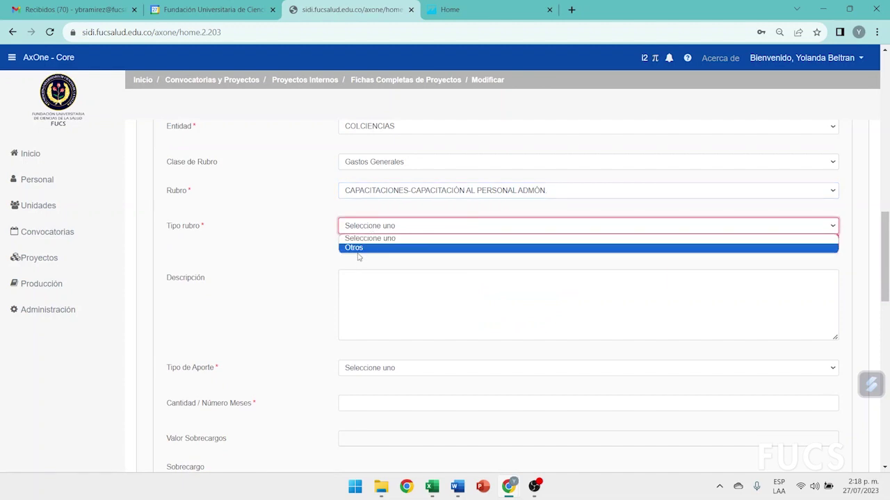
left_click(358, 250)
scroll(473, 233, "down", 1)
left_click(360, 297)
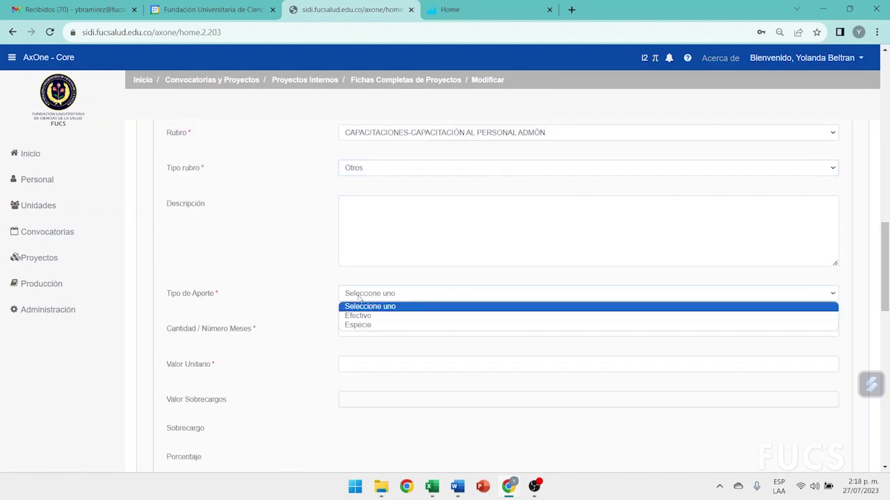
left_click(366, 315)
left_click(378, 324)
left_click(362, 363)
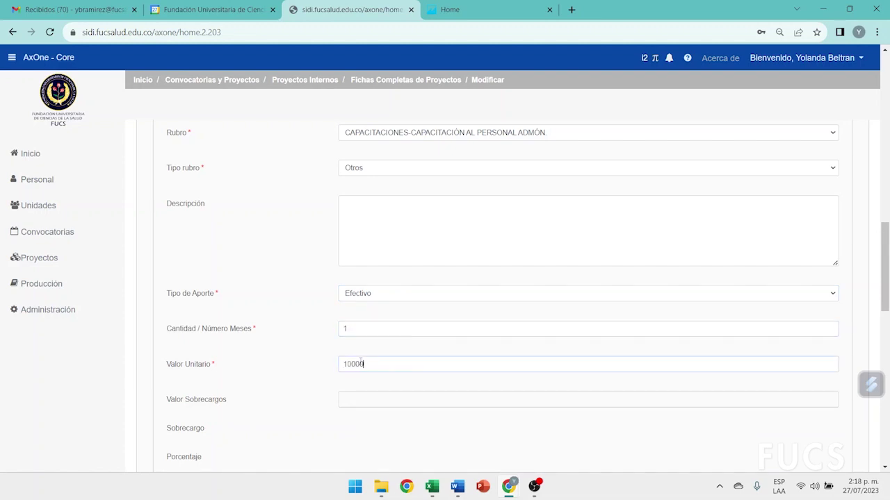
scroll(320, 352, "up", 5)
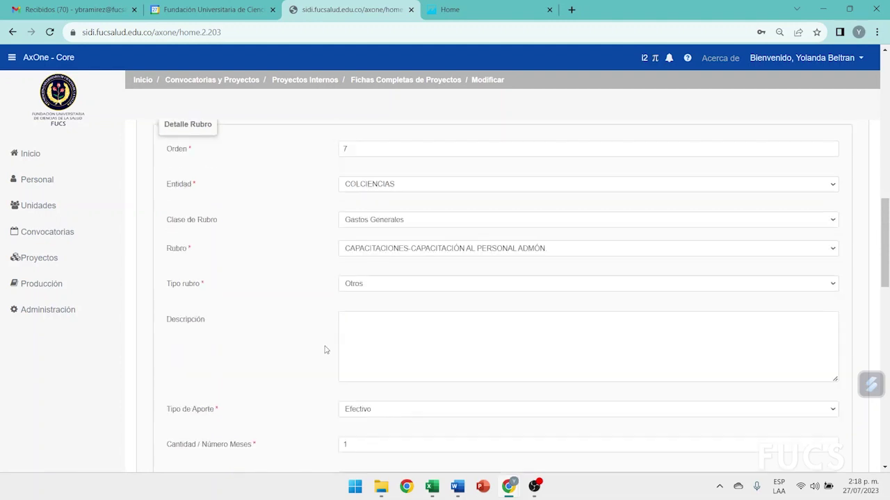
left_click(152, 276)
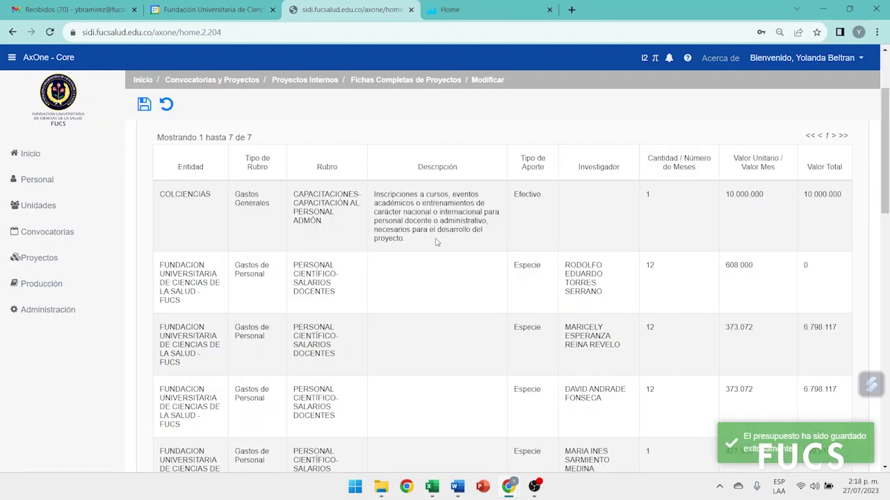
Check the COLCIENCIAS Efectivo budget line, then return to Entidades Financiadoras (FUCS at 30.245.447)
scroll(198, 285, "down", 2)
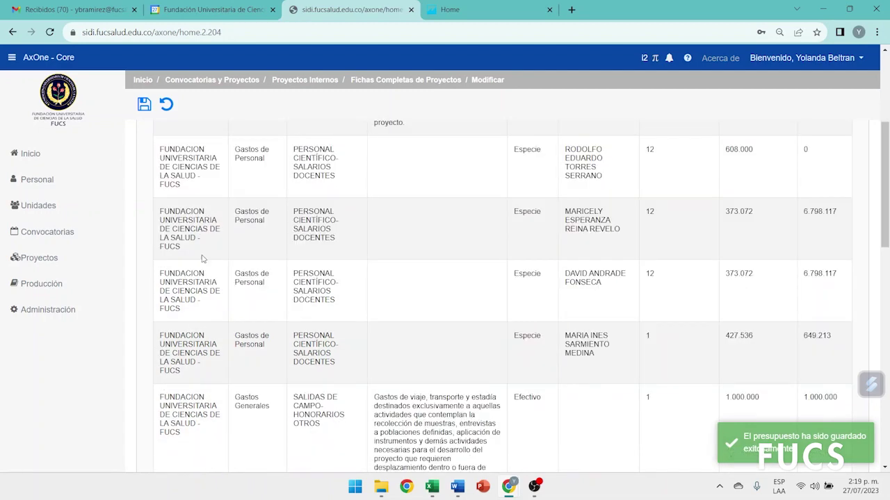
double_click(531, 399)
double_click(527, 336)
scroll(322, 316, "up", 2)
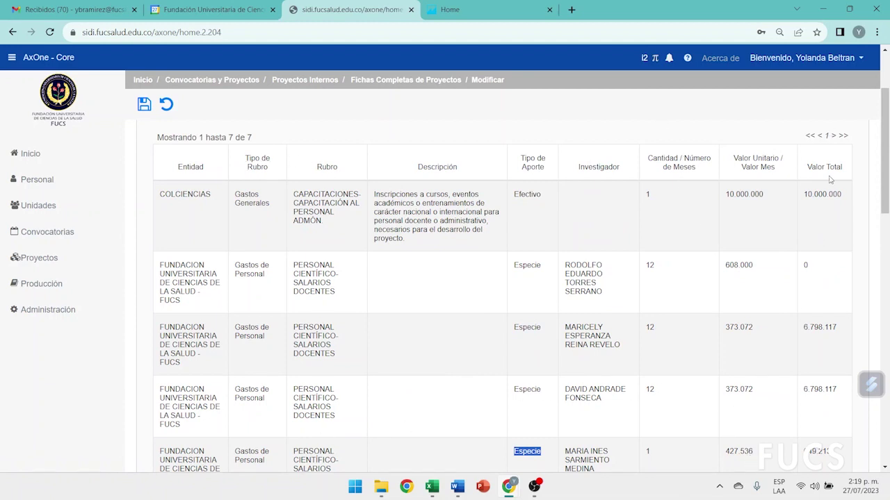
left_click_drag(147, 198, 197, 236)
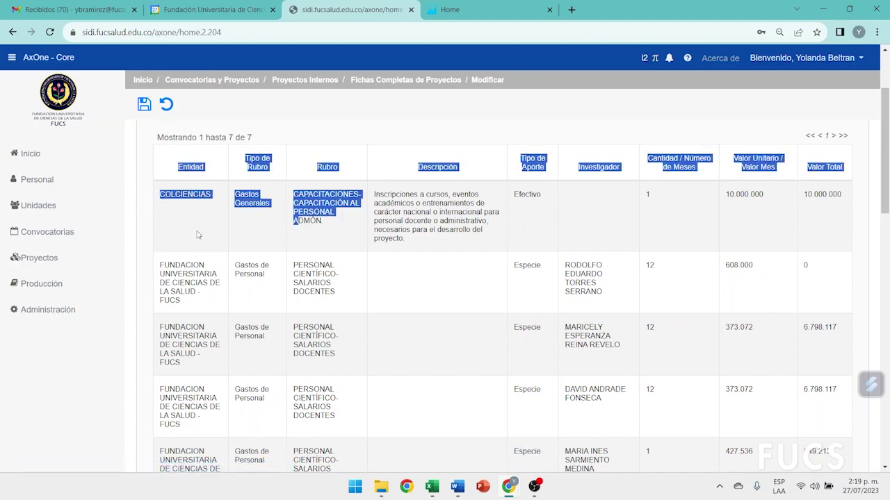
left_click(266, 224)
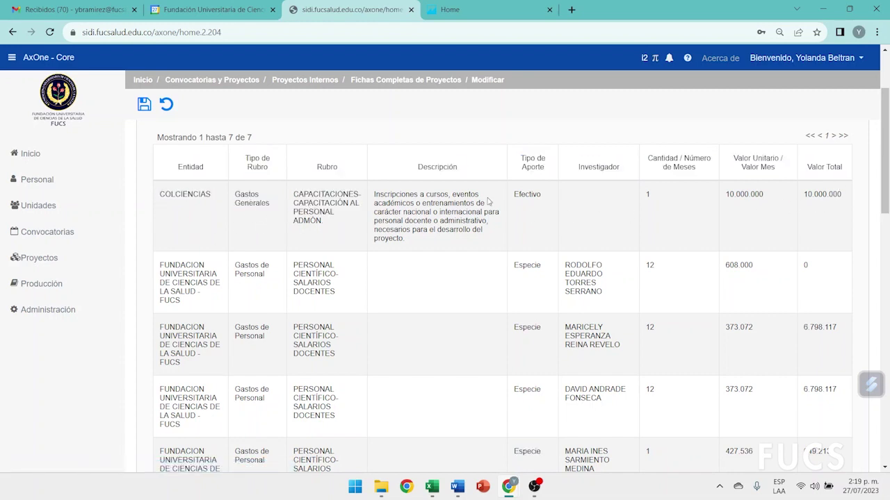
scroll(582, 228, "up", 3)
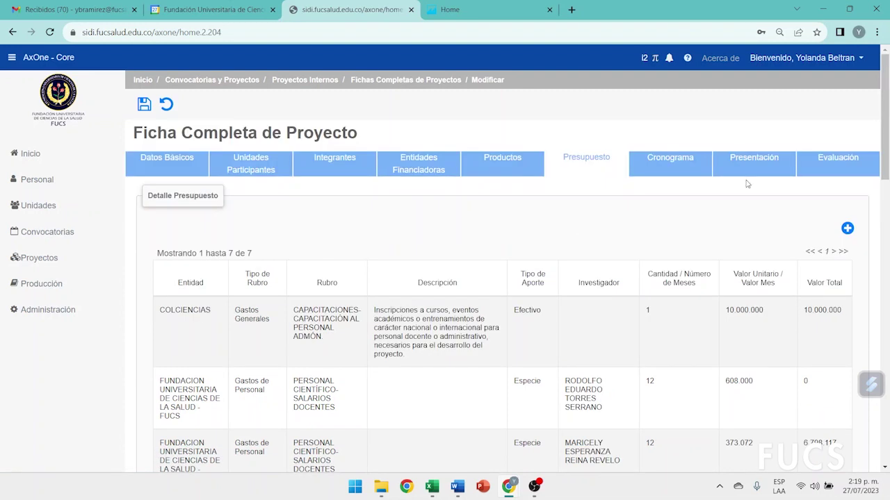
left_click(429, 166)
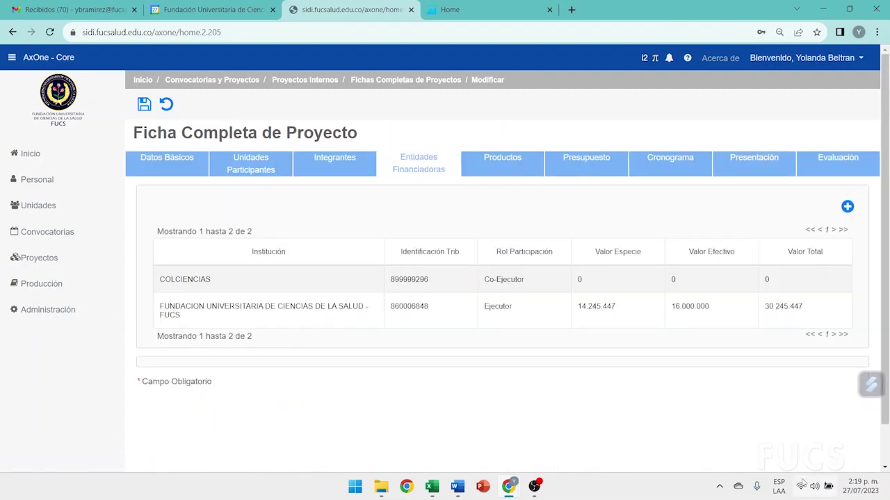
Copy COLCIENCIAS's registered cash total 10.000.000 into its Valor Efectivo field
left_click(183, 281)
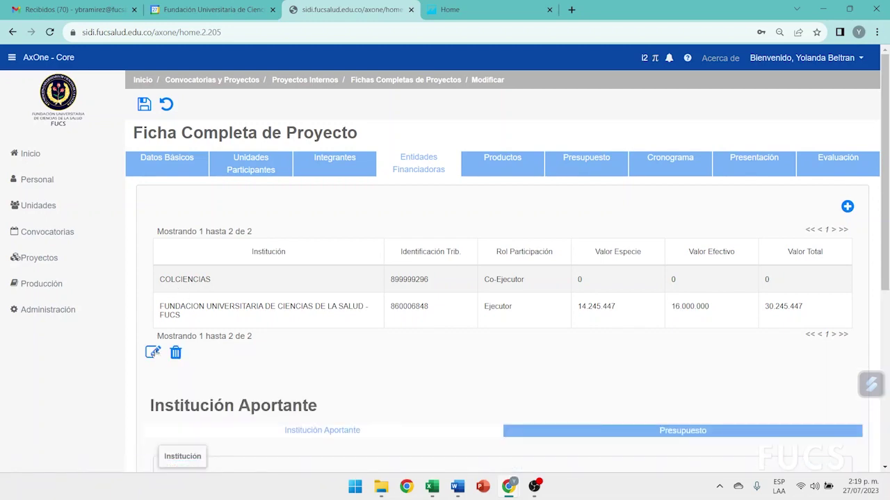
scroll(317, 289, "down", 5)
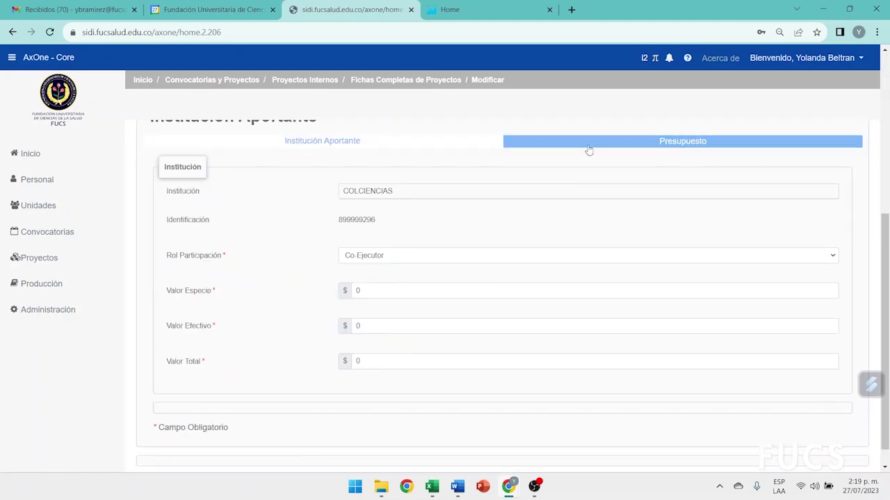
left_click(589, 148)
scroll(549, 208, "down", 4)
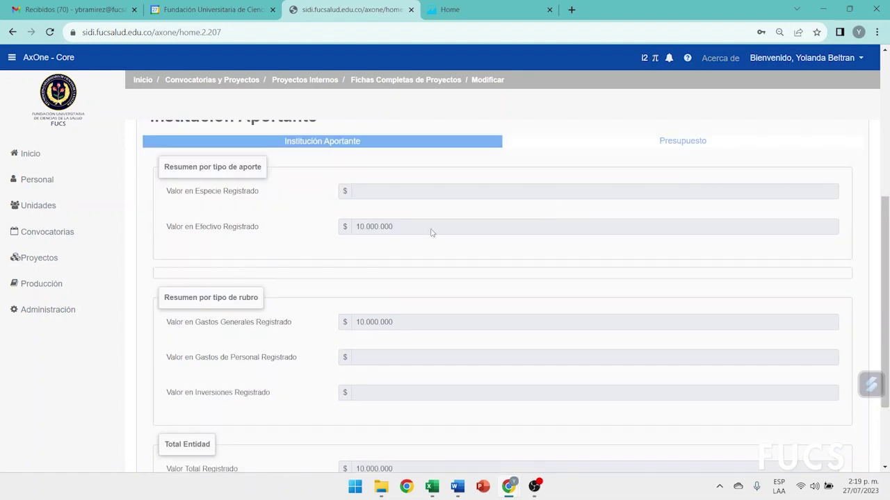
double_click(354, 230)
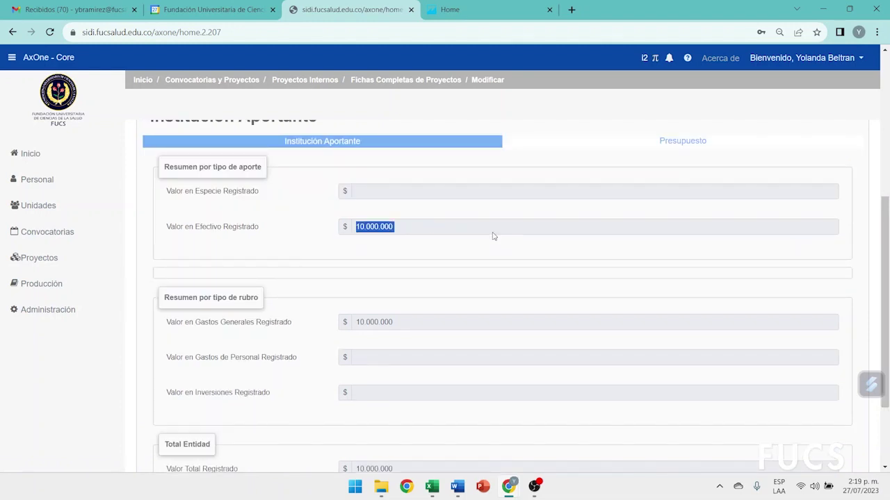
left_click(317, 139)
scroll(525, 195, "down", 3)
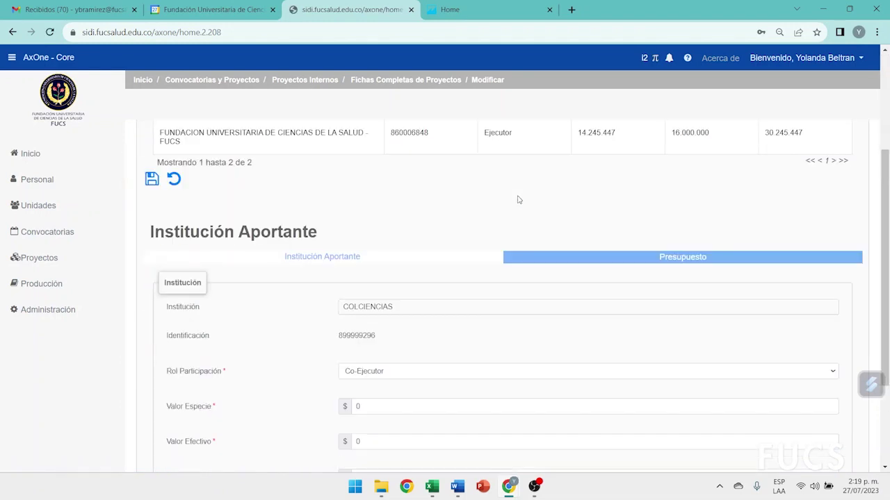
scroll(518, 200, "down", 2)
double_click(358, 326)
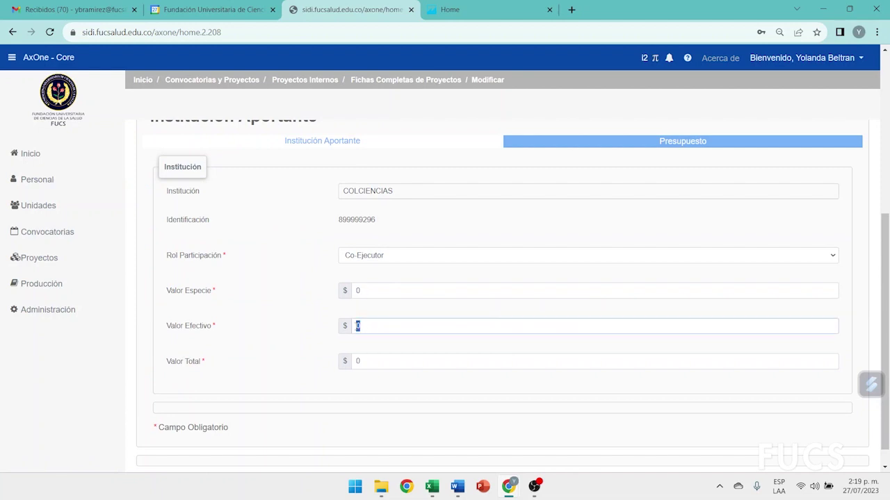
type("10 000 000 Valor total registrado por tipo de aporte en espe")
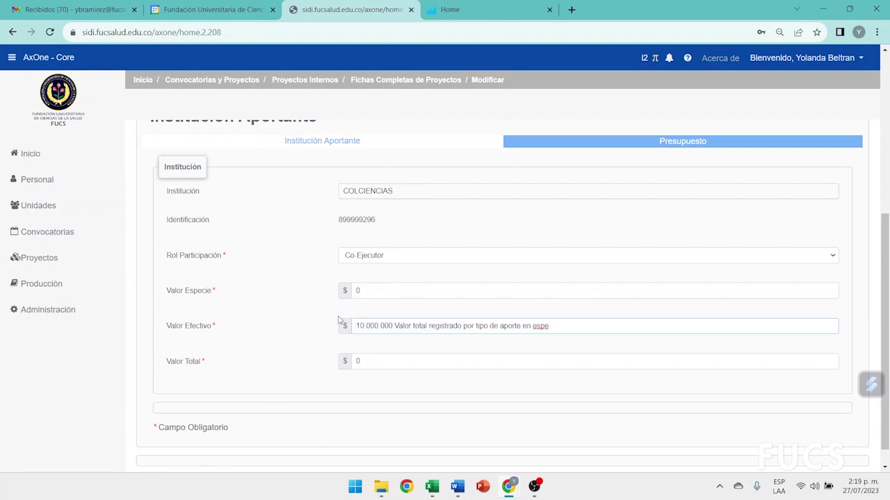
key("BackSpace")
key("BackSpace")
key("BackSpace")
key("BackSpace")
key("BackSpace")
key("BackSpace")
key("BackSpace")
key("BackSpace")
key("BackSpace")
key("BackSpace")
key("BackSpace")
key("BackSpace")
key("BackSpace")
key("BackSpace")
key("BackSpace")
key("BackSpace")
key("BackSpace")
key("BackSpace")
key("BackSpace")
key("BackSpace")
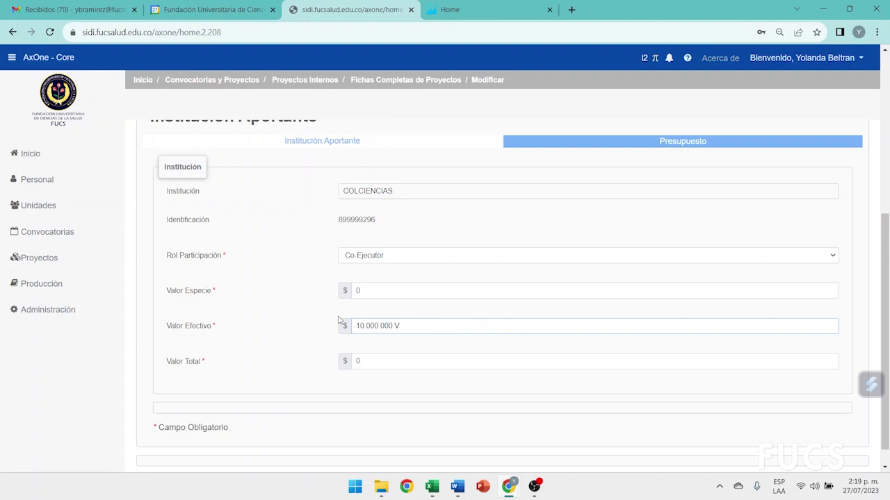
left_click(283, 338)
Save COLCIENCIAS's 10.000.000 contribution and compare it with the FUCS row's values
scroll(284, 338, "up", 3)
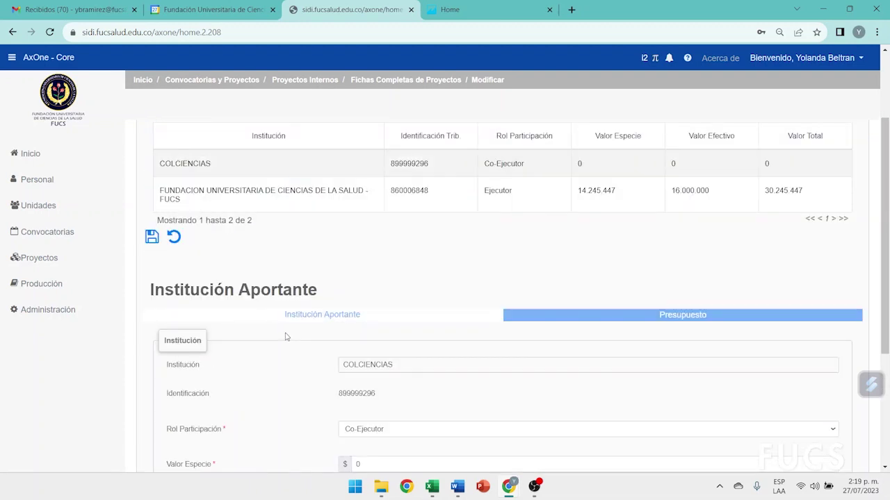
left_click(151, 239)
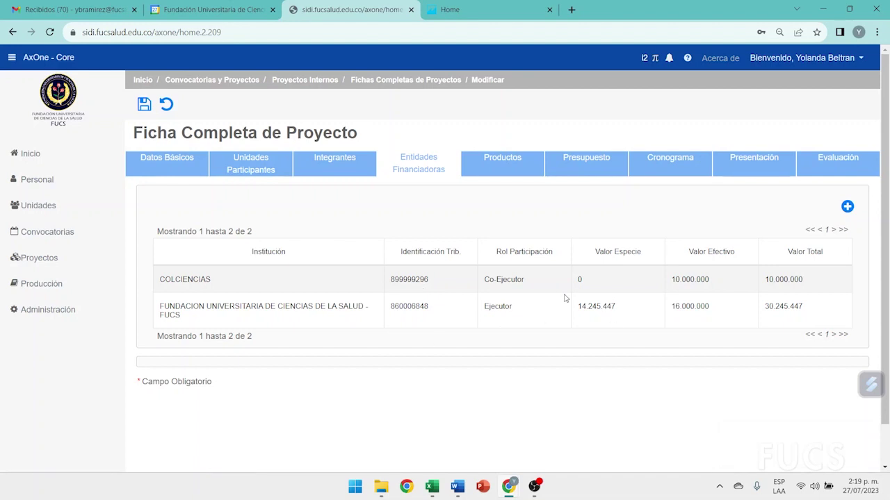
left_click_drag(657, 287, 845, 279)
left_click_drag(532, 326, 842, 306)
Review the seven-item Presupuesto table, then bring the F-PI-FEP-03 Word guide forward
left_click(601, 159)
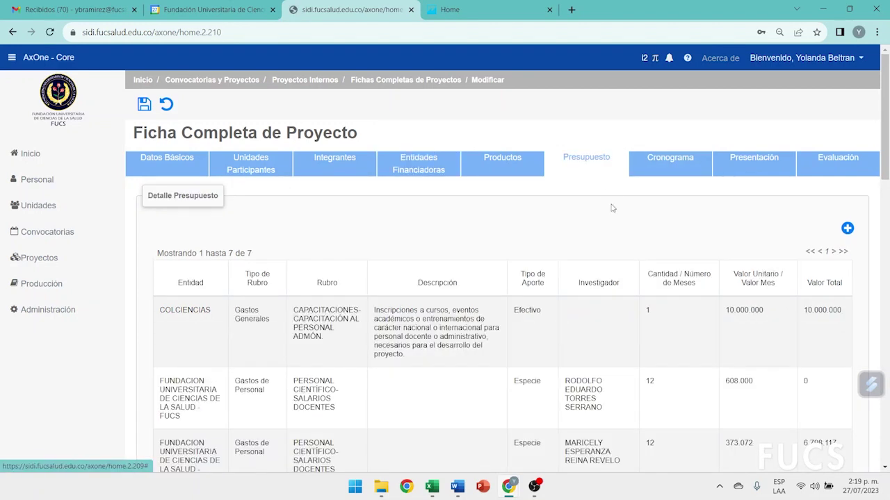
scroll(624, 224, "down", 2)
scroll(624, 224, "down", 5)
scroll(625, 226, "up", 7)
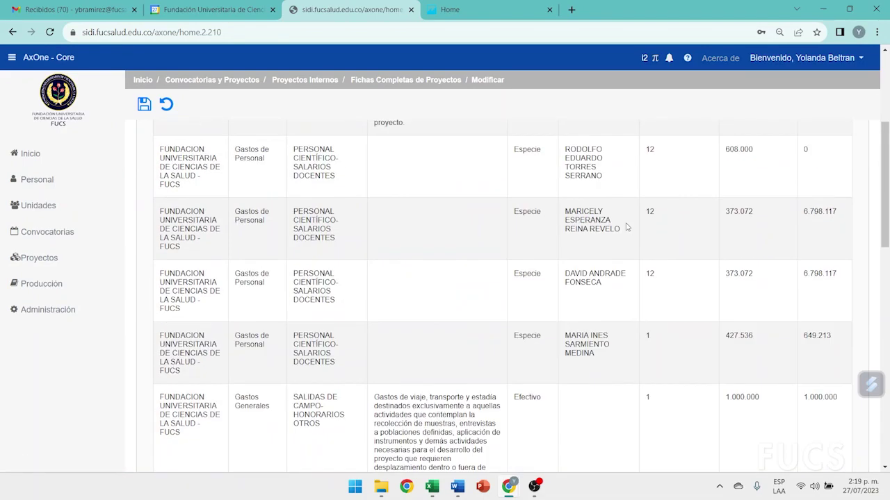
scroll(625, 226, "down", 1)
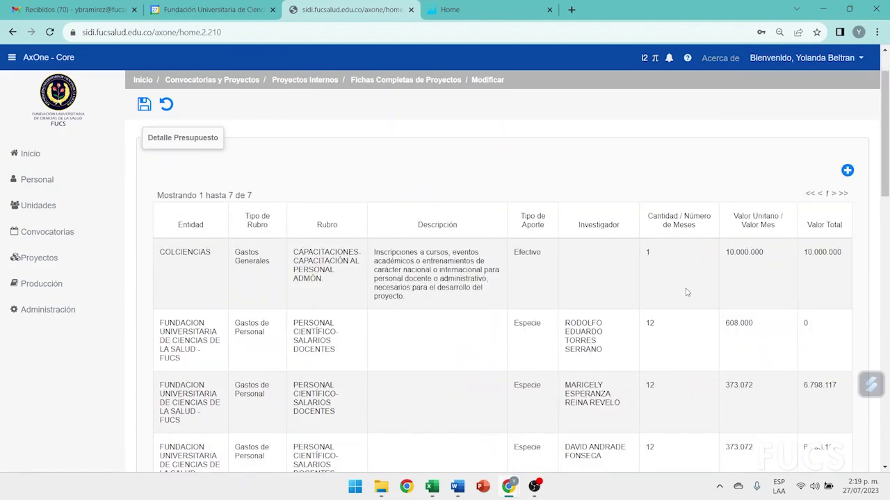
scroll(685, 292, "down", 5)
scroll(686, 282, "up", 6)
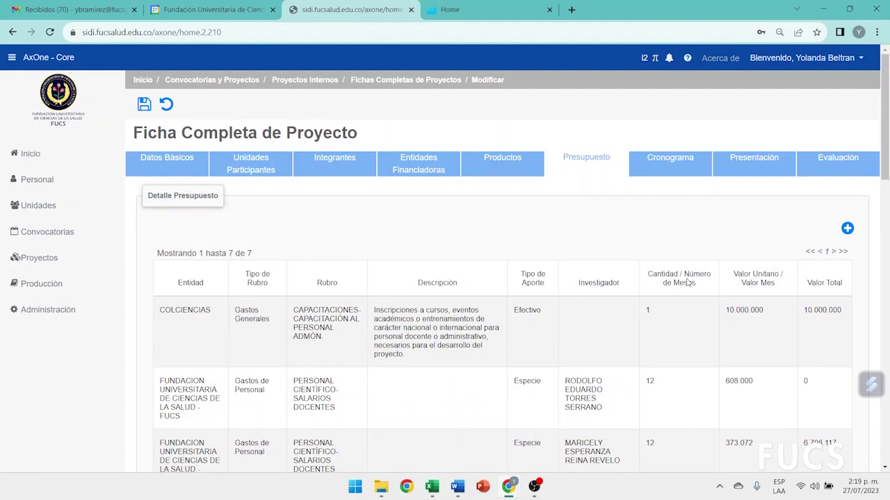
mouse_move(457, 486)
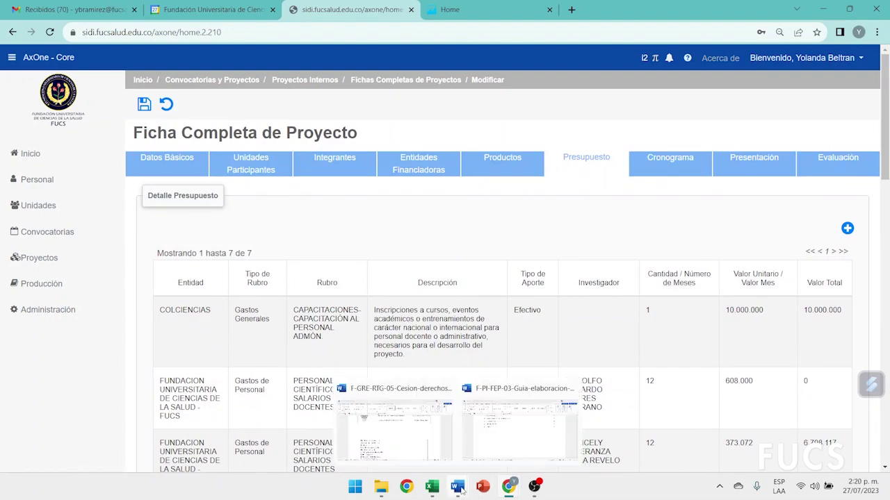
left_click(503, 425)
Scroll the Word guide's contents, then return to project 11518's seven-line budget in the browser
scroll(466, 332, "up", 2)
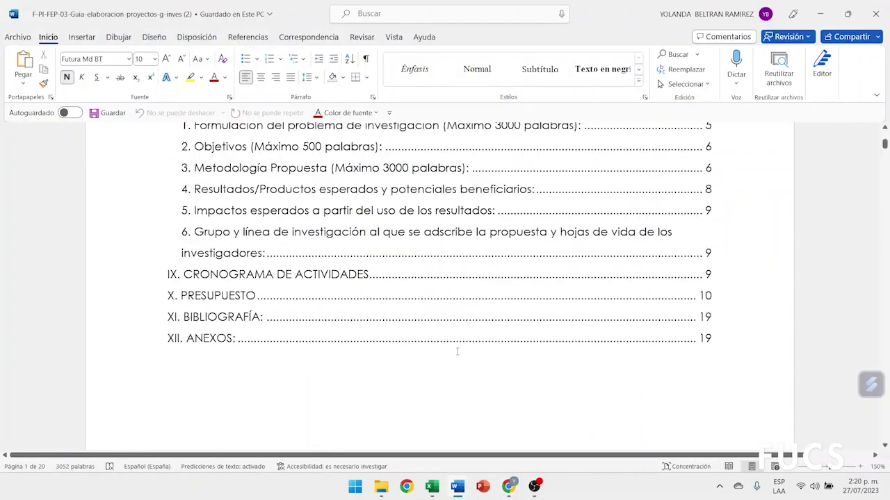
scroll(457, 351, "up", 3)
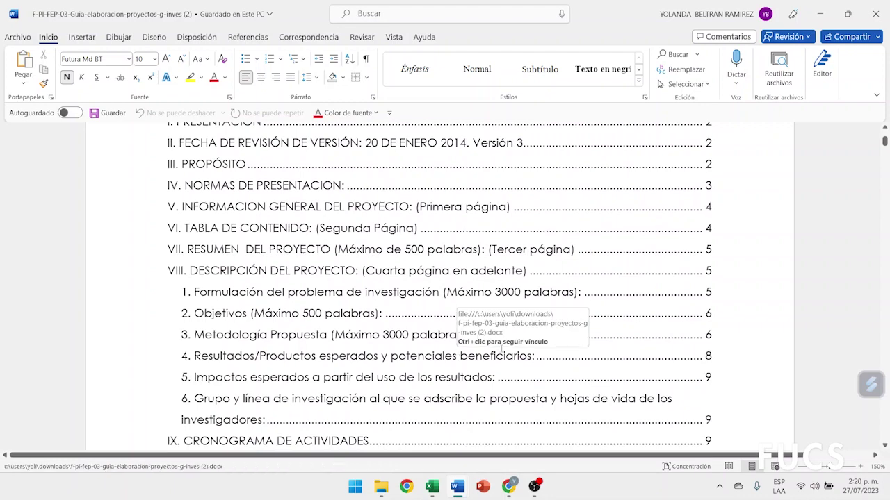
key("alt+Tab")
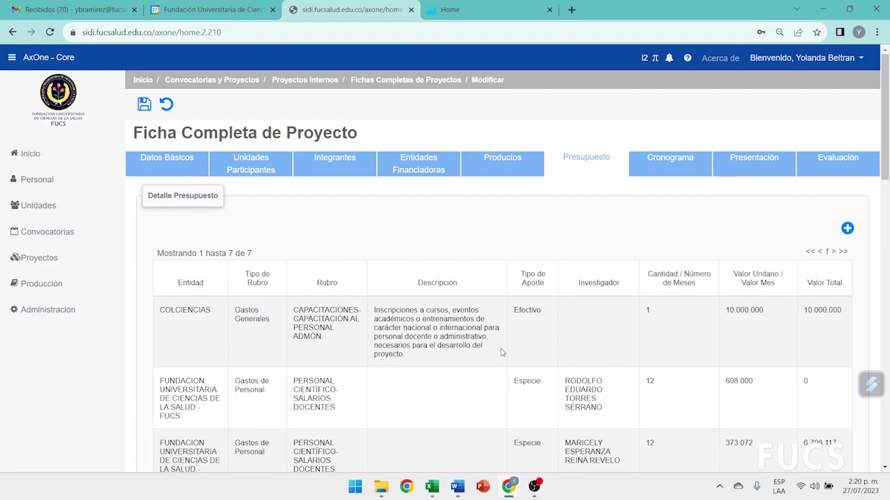
scroll(502, 352, "down", 3)
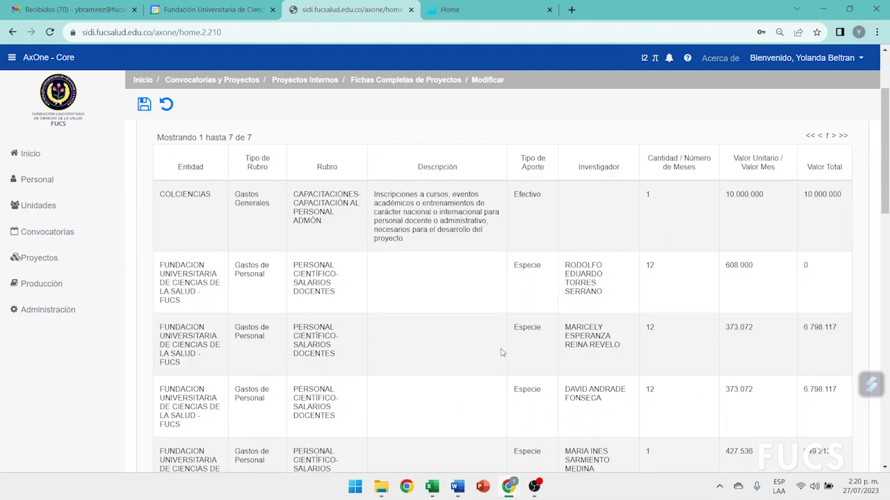